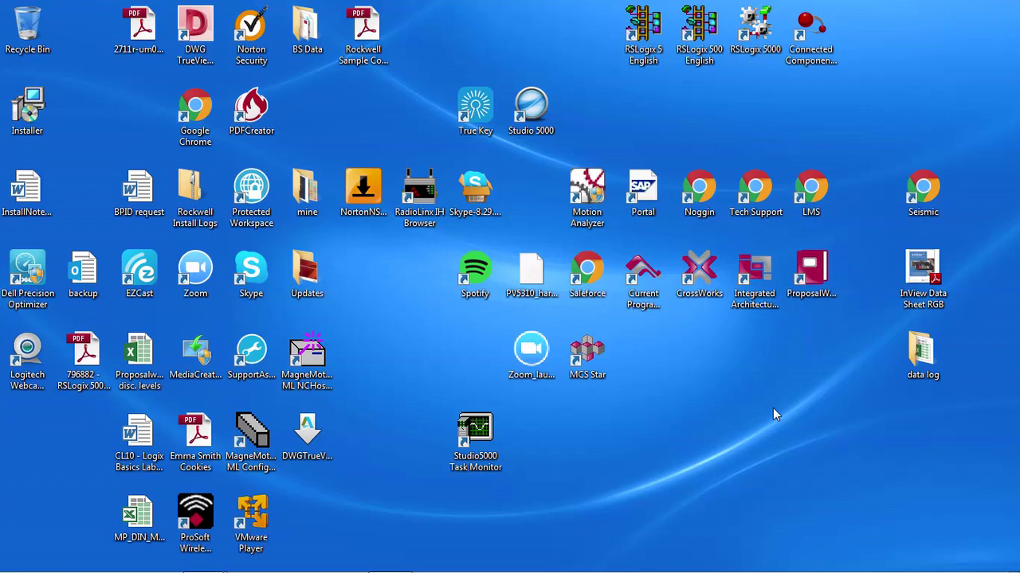
- Open the FactoryTalk Activation Certificate email in Outlook and review its download instructions, serial number and product key section
{"action": "mouse_move", "coordinate": [201, 550]}
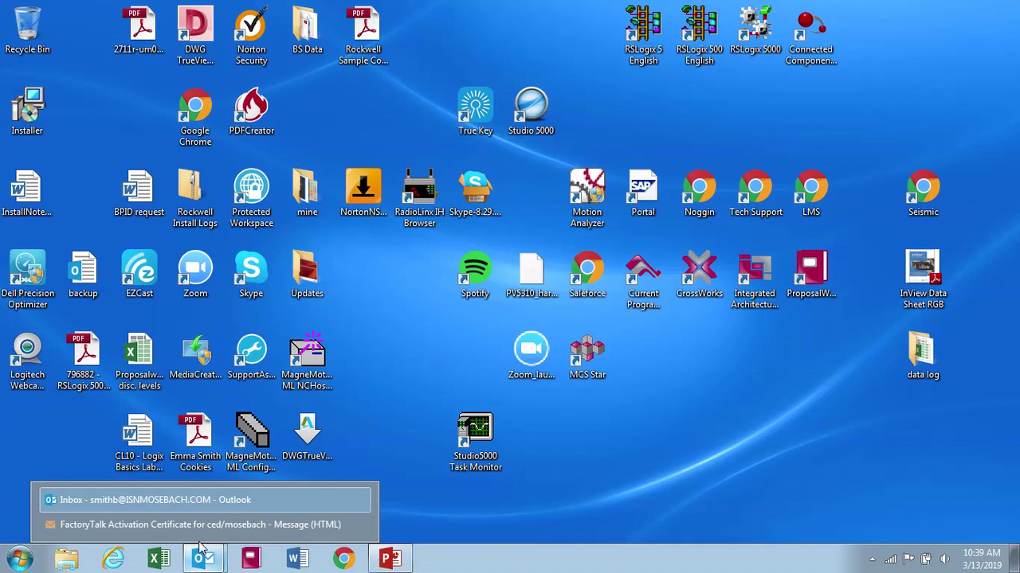
{"action": "left_click", "coordinate": [201, 525]}
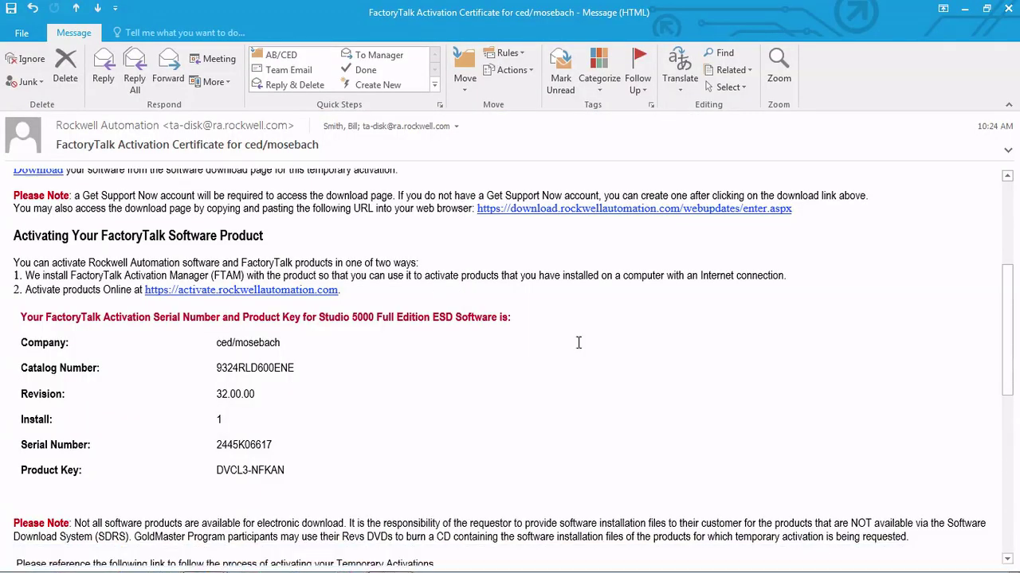
{"action": "scroll", "coordinate": [579, 339], "scroll_direction": "up", "scroll_amount": 5}
{"action": "scroll", "coordinate": [412, 290], "scroll_direction": "down", "scroll_amount": 5}
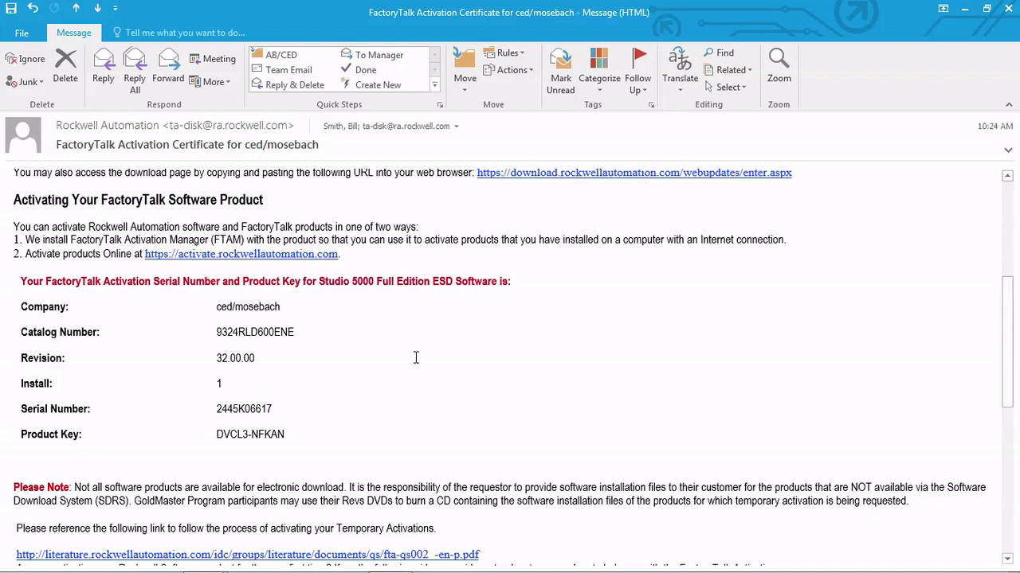
{"action": "scroll", "coordinate": [408, 274], "scroll_direction": "up", "scroll_amount": 4}
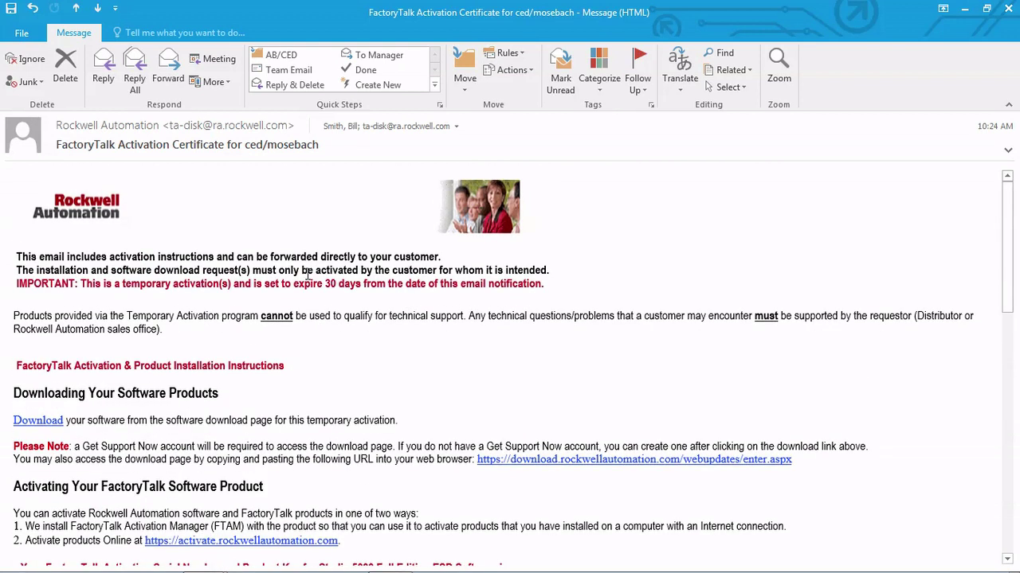
{"action": "scroll", "coordinate": [355, 271], "scroll_direction": "down", "scroll_amount": 2}
{"action": "scroll", "coordinate": [355, 270], "scroll_direction": "down", "scroll_amount": 1}
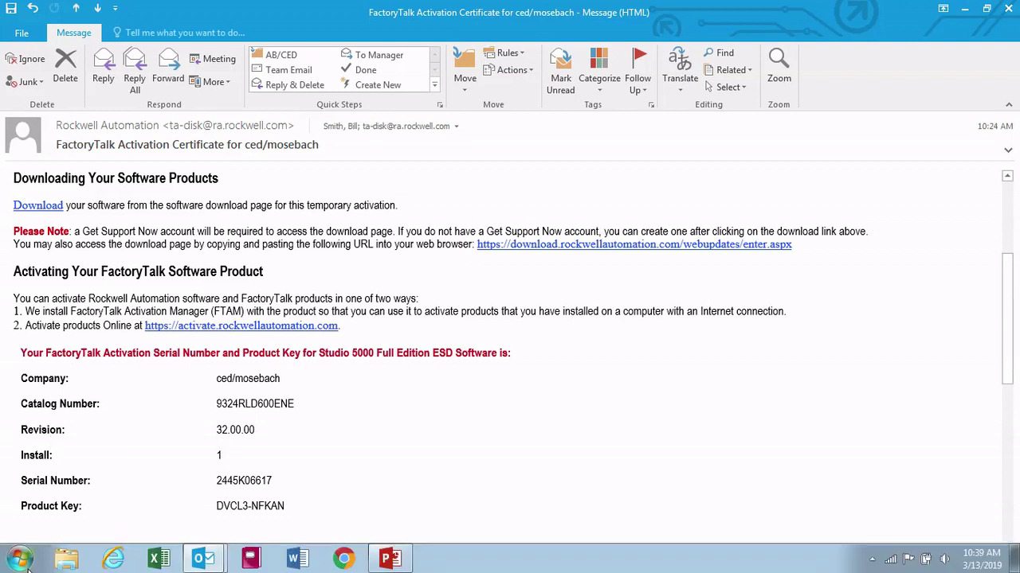
- Launch FactoryTalk Activation Manager from the Rockwell Software programs, maximize its window and show the available activations
{"action": "left_click", "coordinate": [23, 566]}
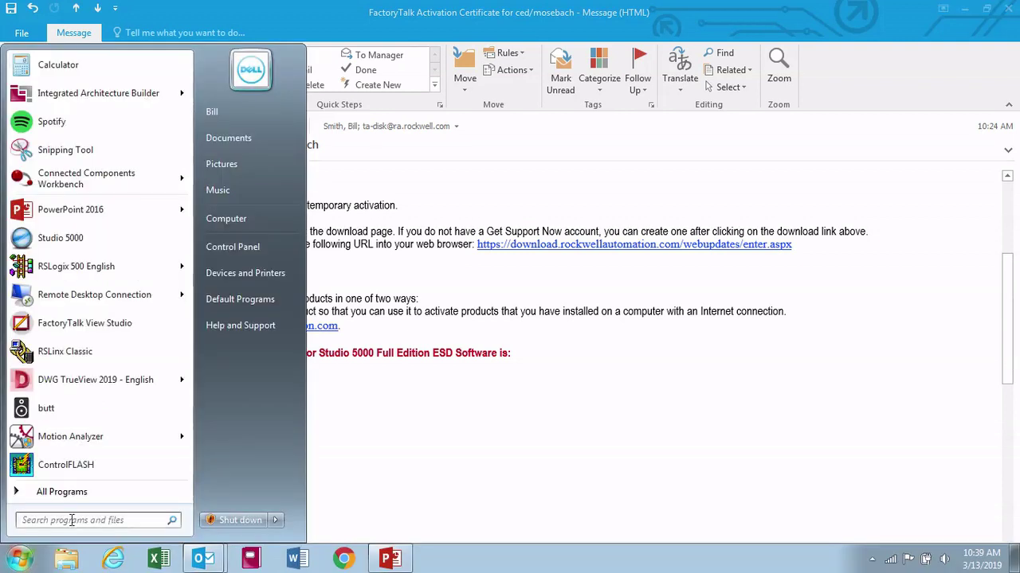
{"action": "left_click", "coordinate": [49, 491]}
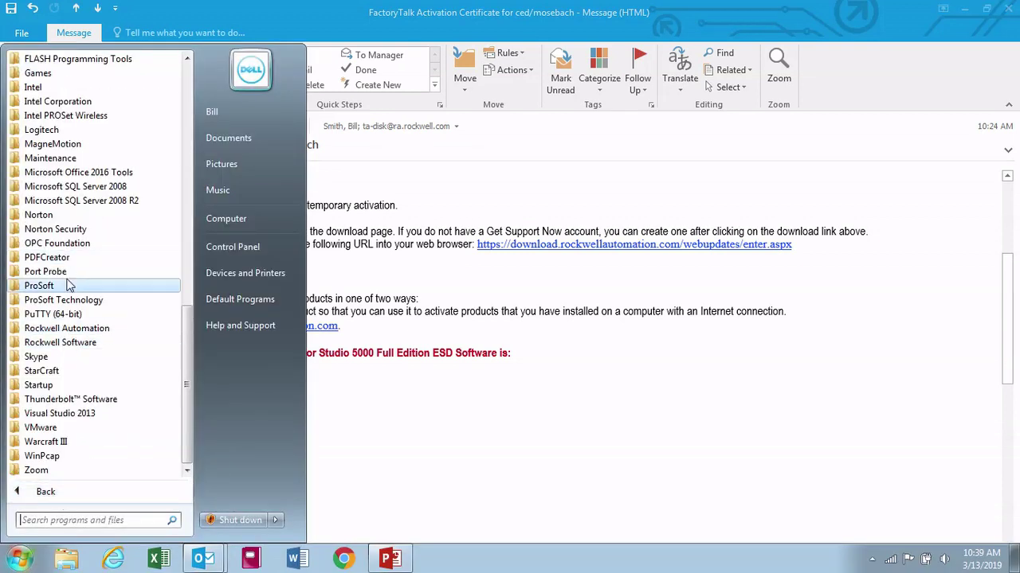
{"action": "left_click", "coordinate": [64, 345]}
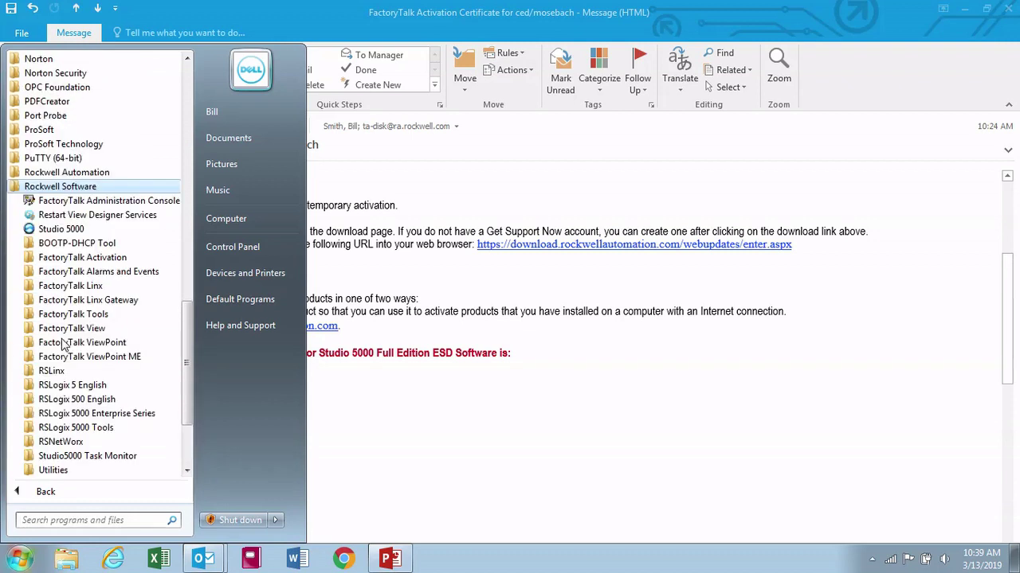
{"action": "left_click", "coordinate": [97, 263]}
{"action": "left_click", "coordinate": [102, 274]}
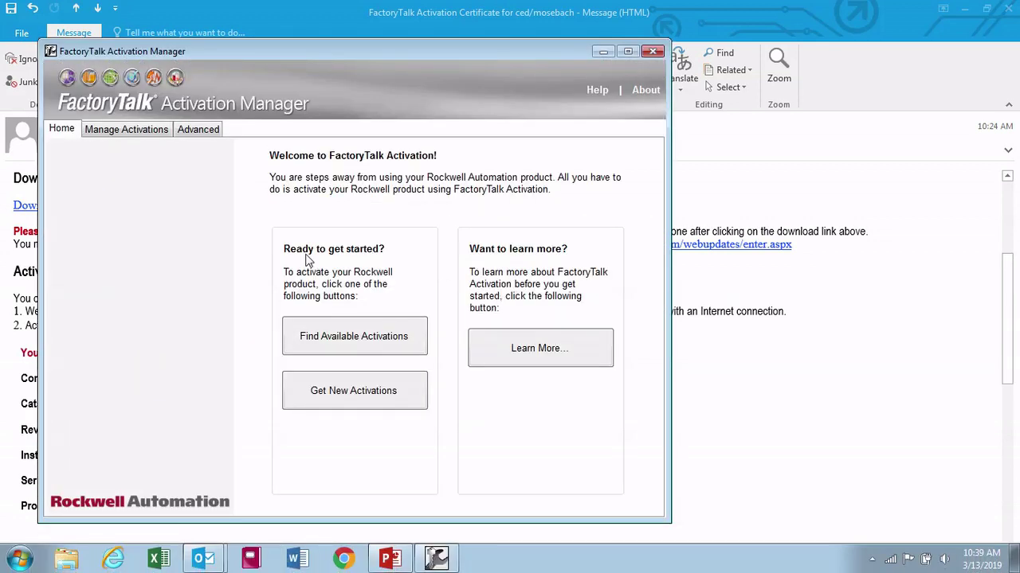
{"action": "left_click", "coordinate": [627, 51]}
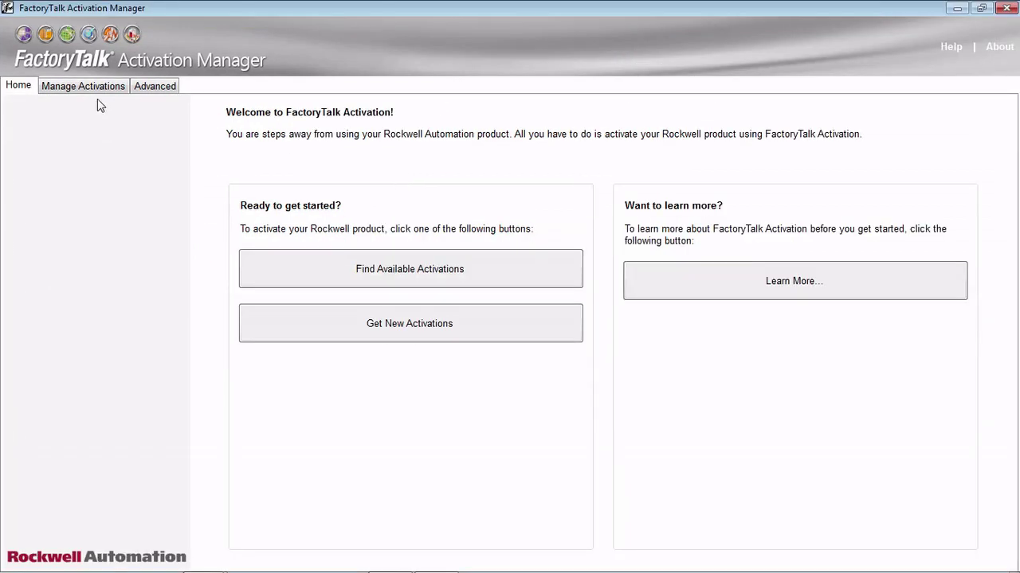
{"action": "left_click", "coordinate": [94, 93]}
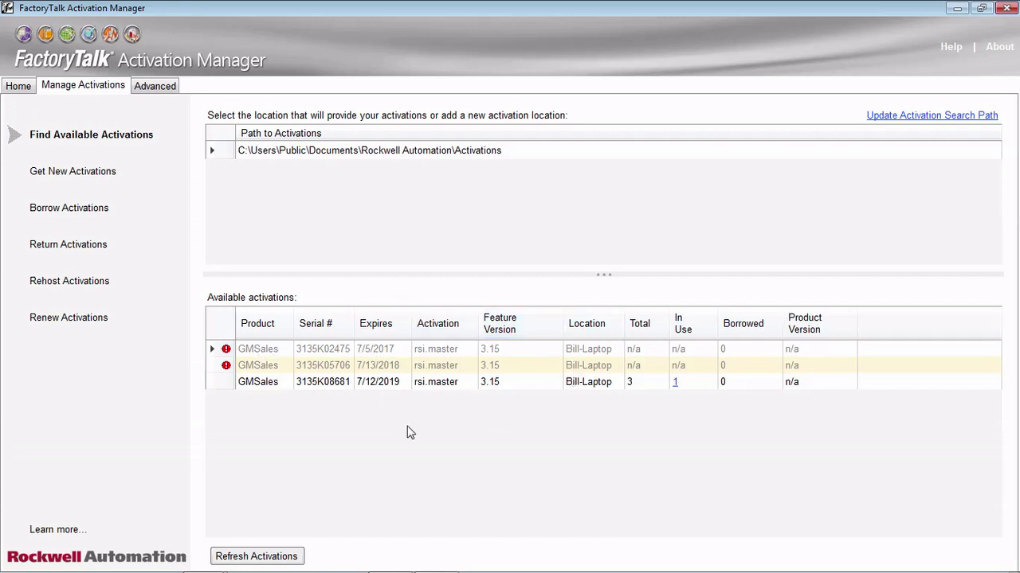
- Start getting a new activation and enter the serial number copied from the activation certificate email in Outlook
{"action": "left_click", "coordinate": [57, 175]}
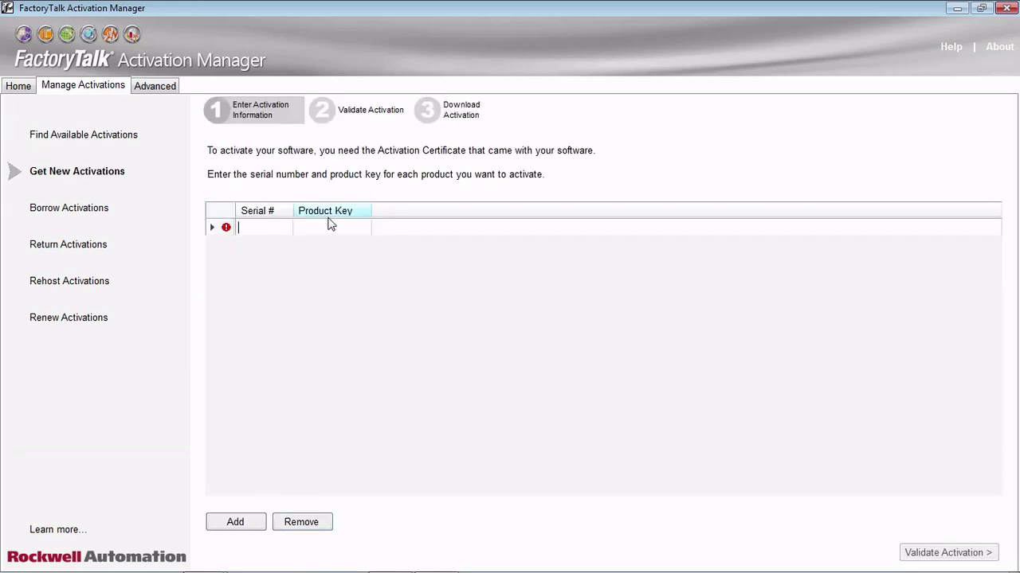
{"action": "mouse_move", "coordinate": [295, 568]}
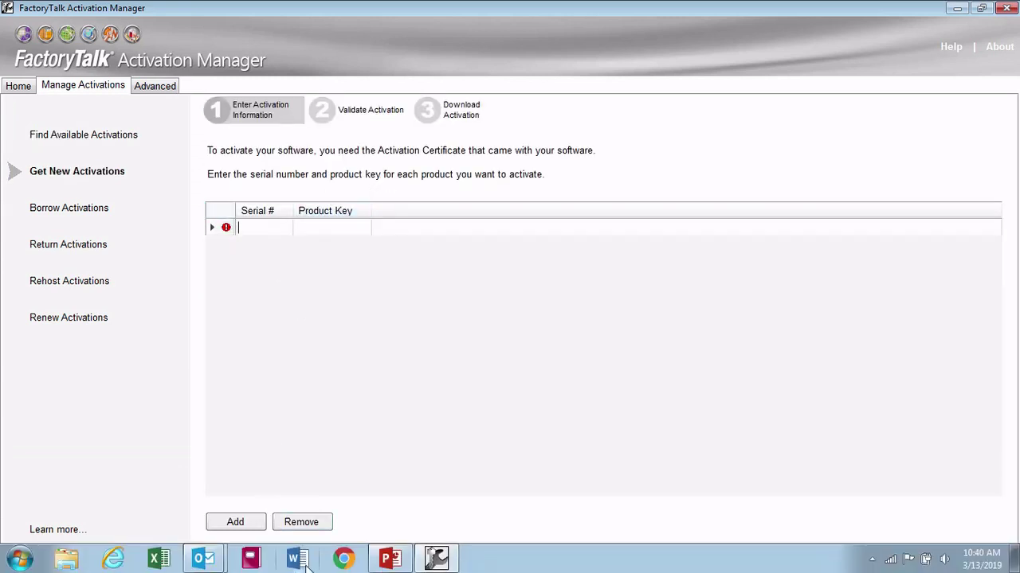
{"action": "left_click", "coordinate": [437, 559]}
{"action": "left_click_drag", "start_coordinate": [275, 484], "coordinate": [229, 490]}
{"action": "key", "text": "ctrl+c"}
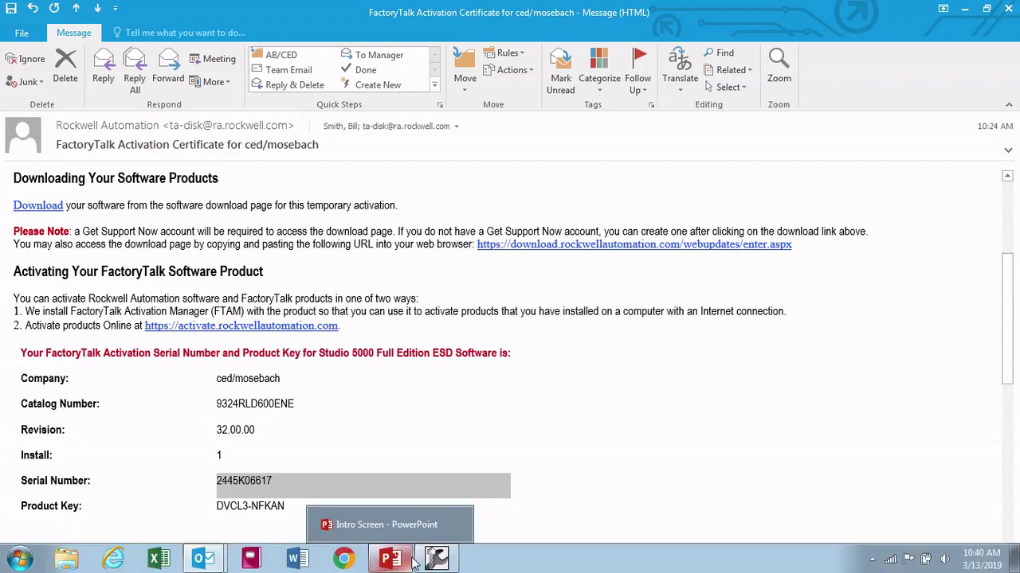
{"action": "left_click", "coordinate": [426, 561]}
{"action": "left_click", "coordinate": [279, 227]}
{"action": "key", "text": "ctrl+v"}
{"action": "key", "text": "Tab"}
- Copy the product key from the certificate email into the new activation's product key field and validate the activation
{"action": "mouse_move", "coordinate": [213, 547]}
{"action": "left_click", "coordinate": [214, 525]}
{"action": "left_click_drag", "start_coordinate": [285, 506], "coordinate": [231, 510]}
{"action": "key", "text": "ctrl+c"}
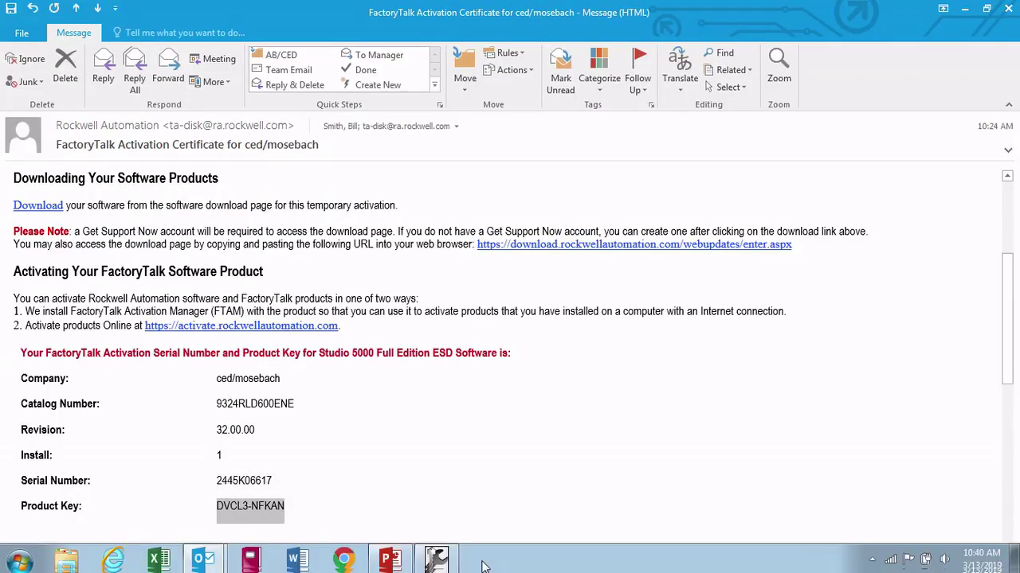
{"action": "left_click", "coordinate": [437, 559]}
{"action": "key", "text": "ctrl+v"}
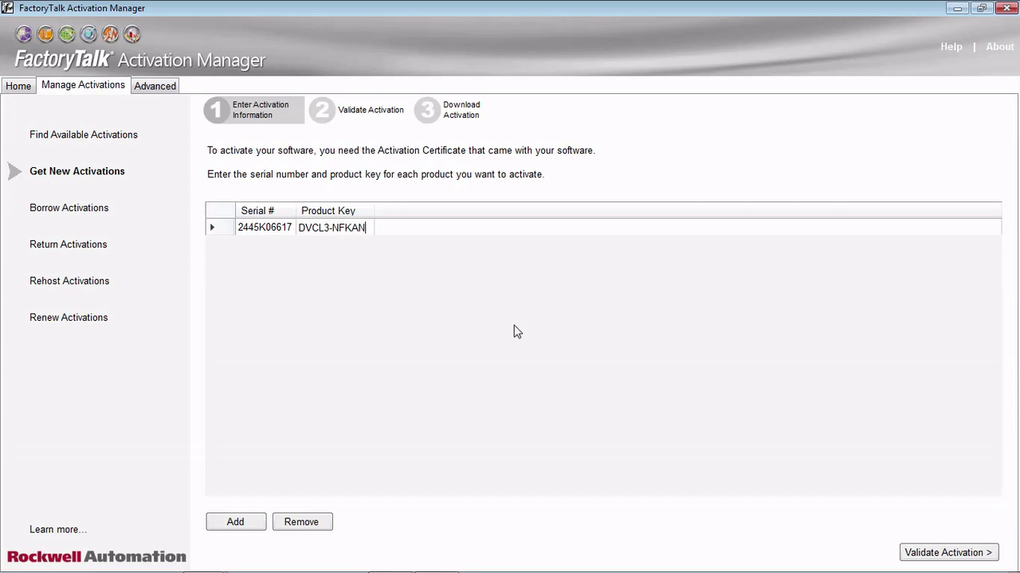
{"action": "left_click", "coordinate": [936, 544]}
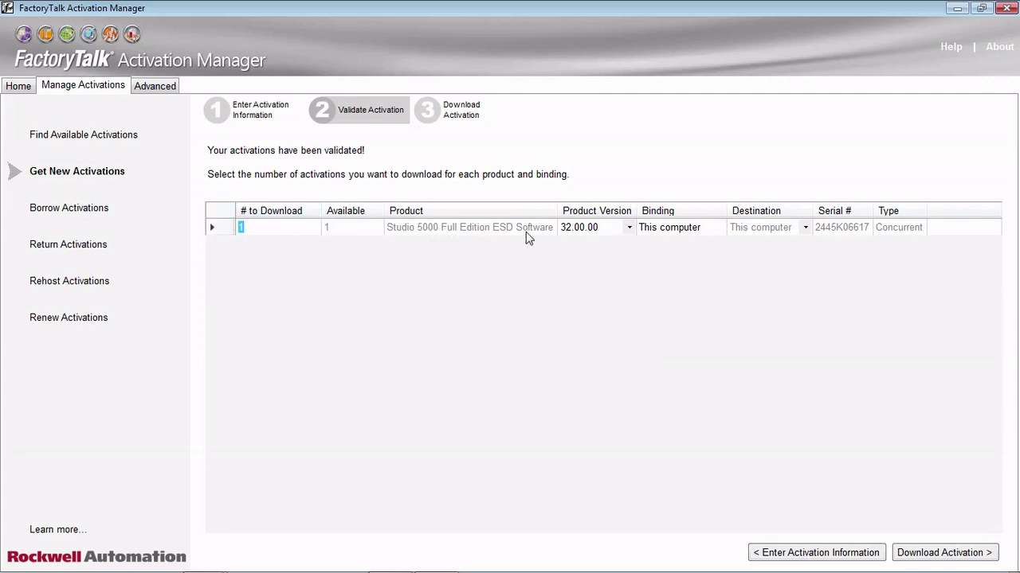
- Set the product version of the Studio 5000 Full Edition ESD Software activation to 31.00.00
{"action": "left_click", "coordinate": [331, 230]}
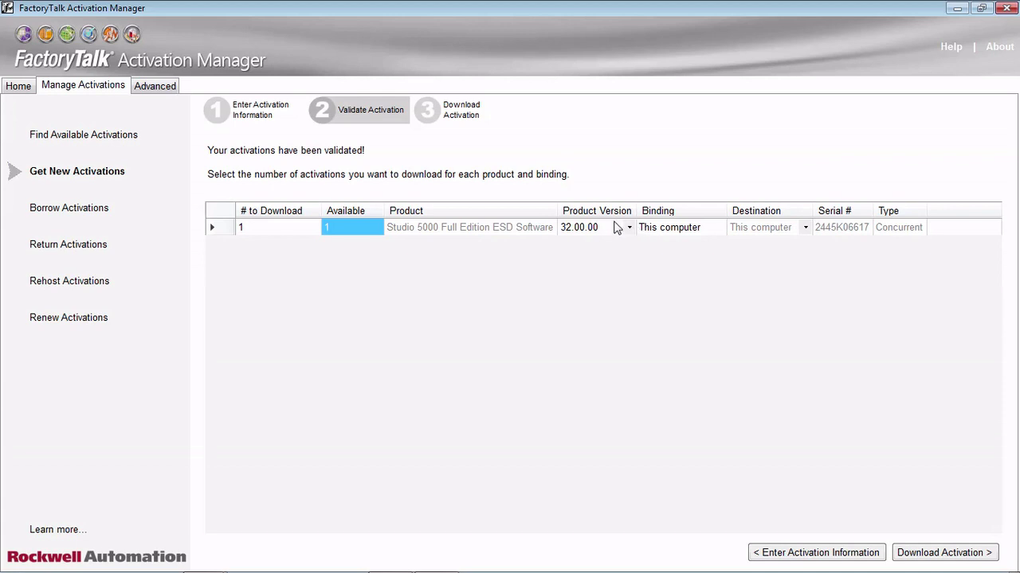
{"action": "left_click", "coordinate": [627, 228]}
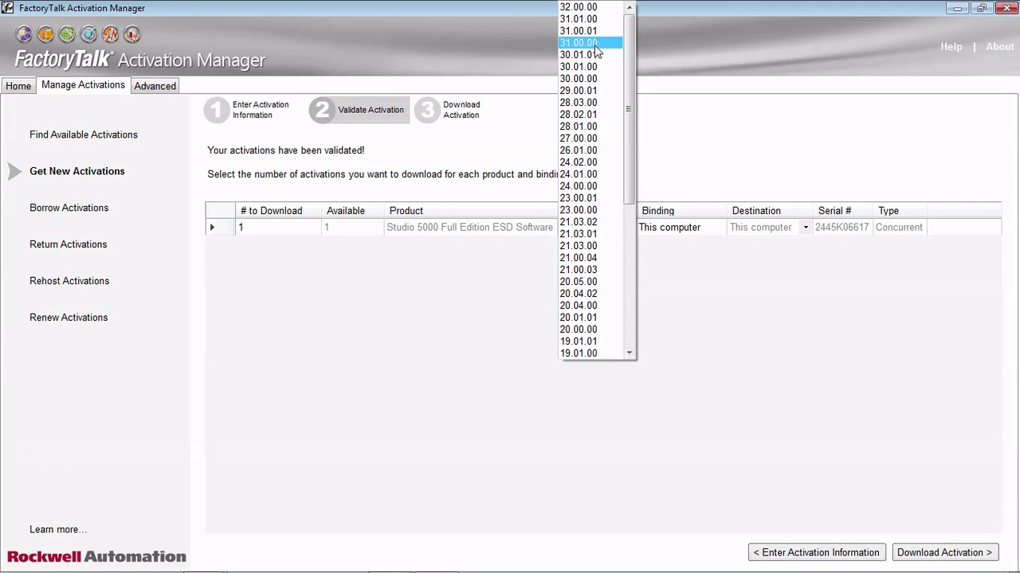
{"action": "left_click", "coordinate": [596, 44]}
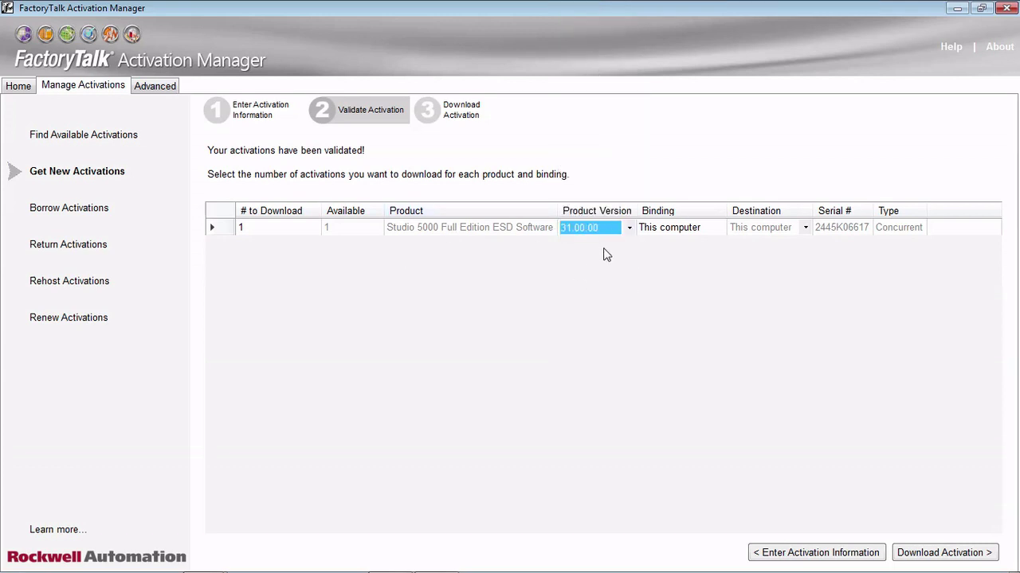
- Bind the Studio 5000 activation to the FlexNet dongle instead of this computer and download it
{"action": "left_click", "coordinate": [687, 231]}
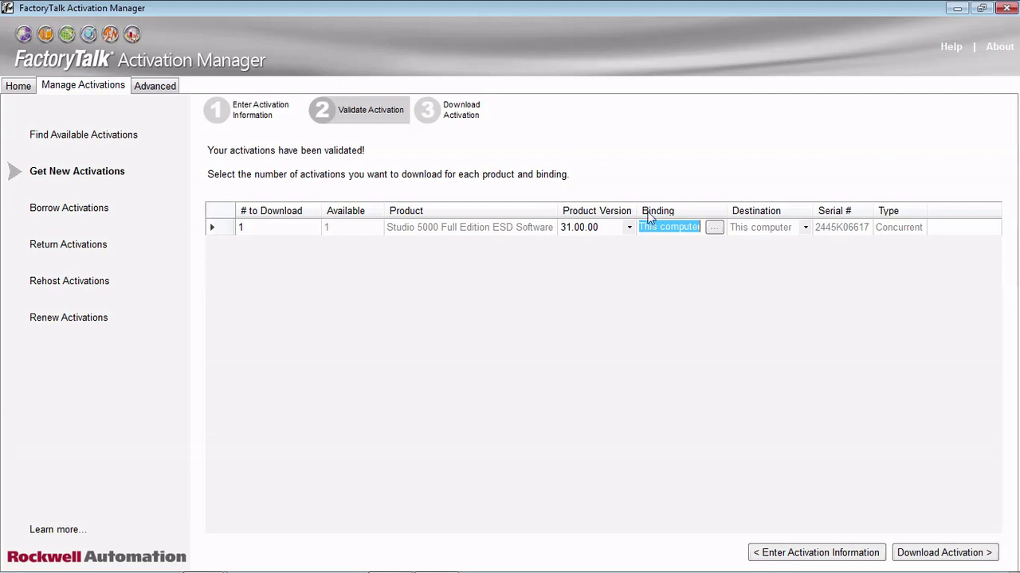
{"action": "left_click", "coordinate": [714, 228]}
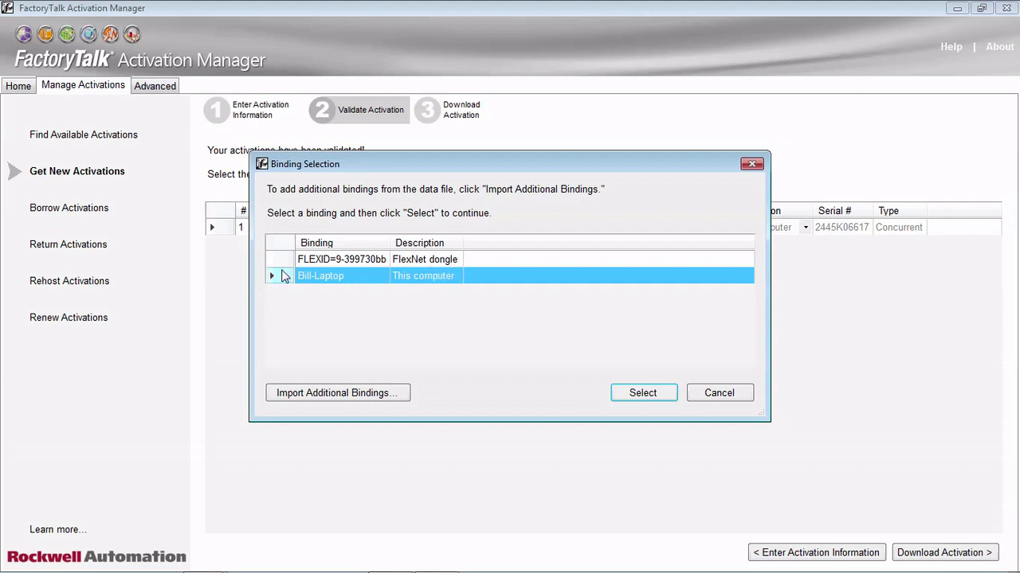
{"action": "left_click", "coordinate": [343, 263]}
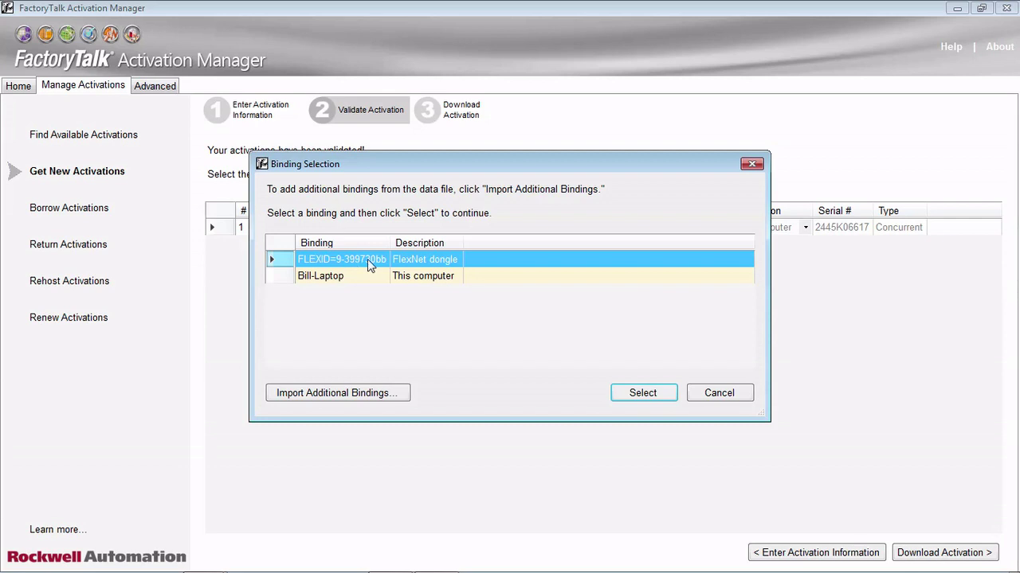
{"action": "left_click", "coordinate": [646, 394]}
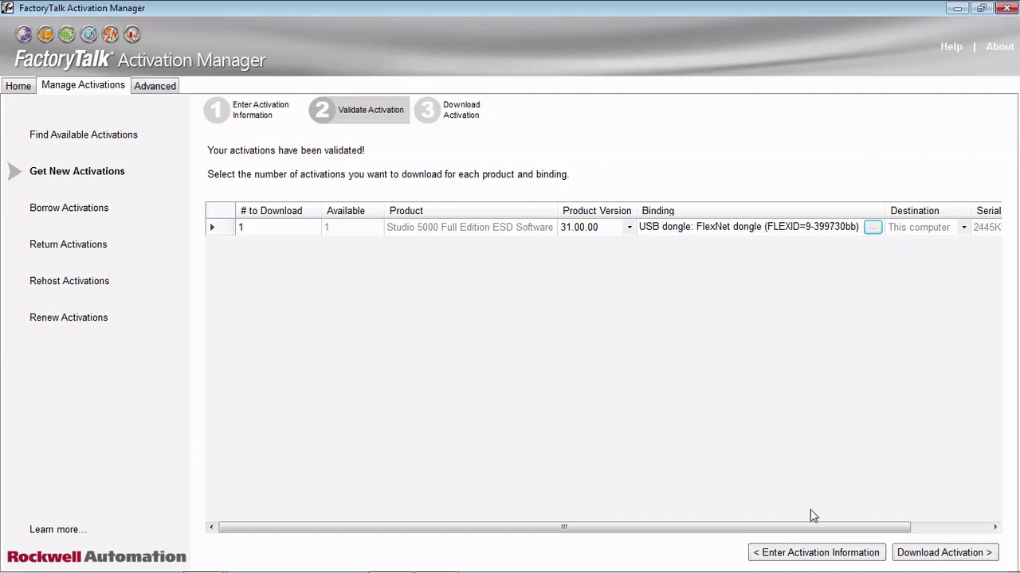
{"action": "left_click", "coordinate": [948, 527]}
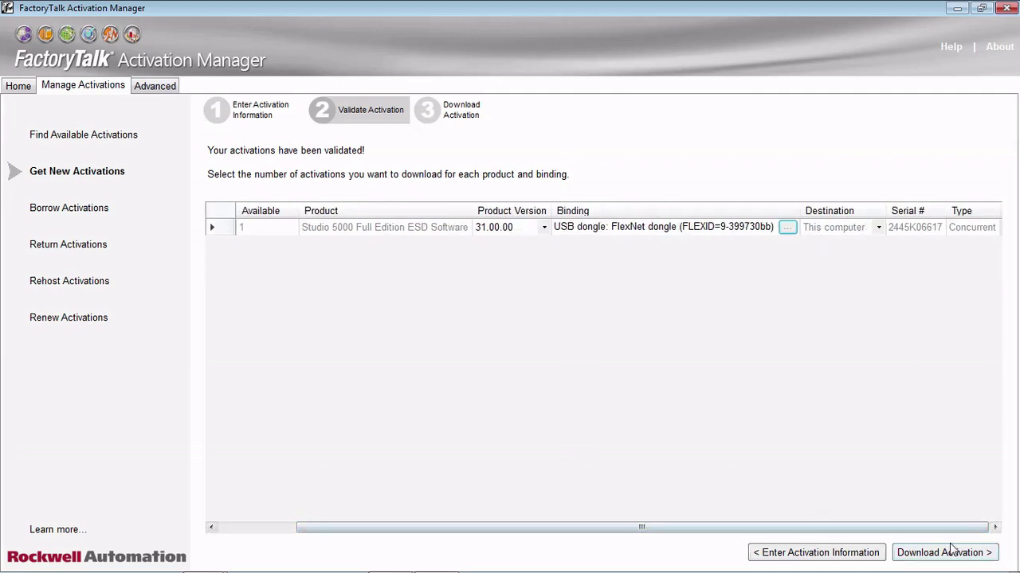
{"action": "left_click", "coordinate": [946, 552]}
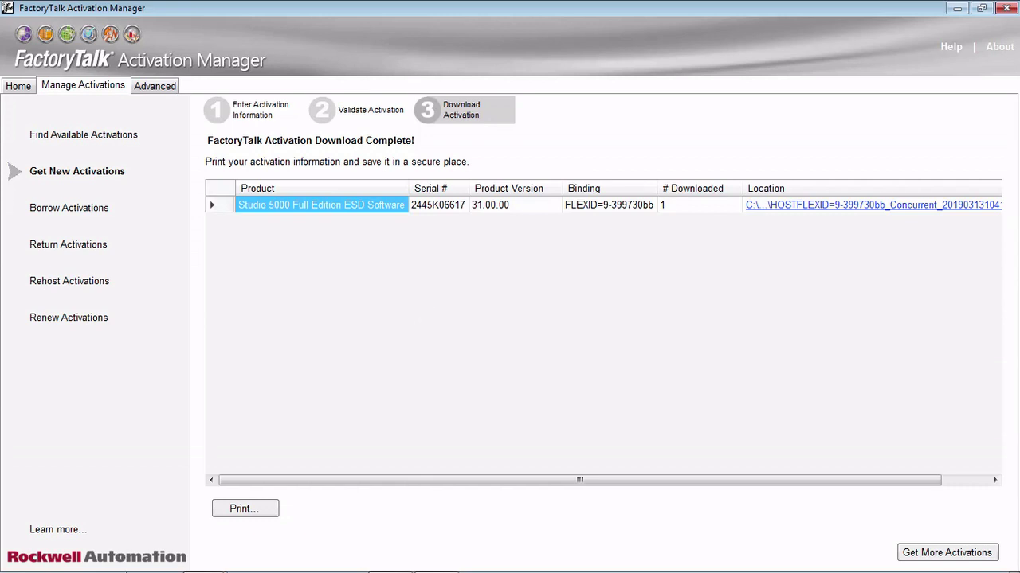
- Open the downloaded activation's folder, widen the name column and select the new HOSTFLEXID licence file
{"action": "left_click", "coordinate": [745, 207]}
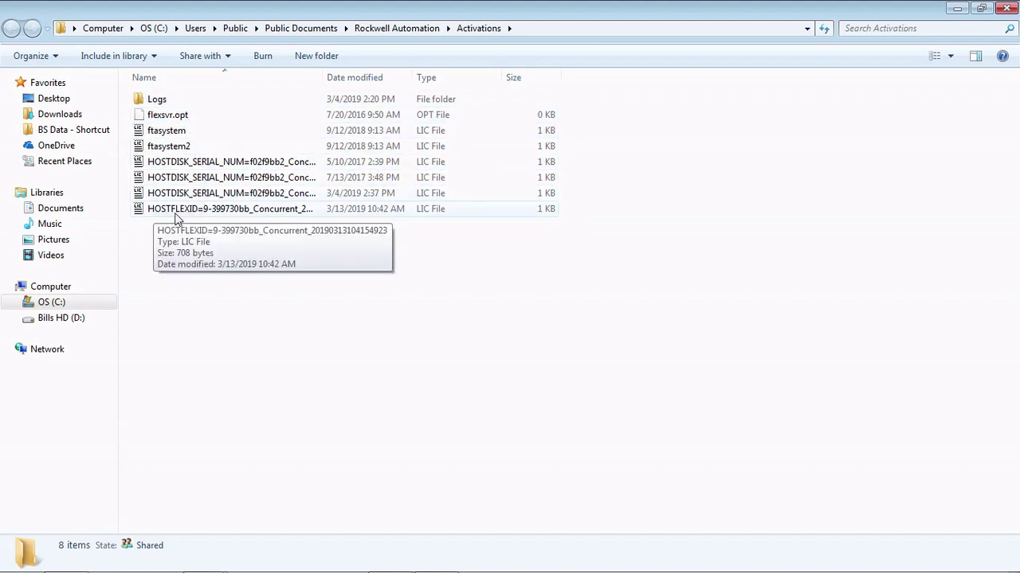
{"action": "left_click_drag", "start_coordinate": [321, 77], "coordinate": [475, 77]}
{"action": "left_click", "coordinate": [206, 212]}
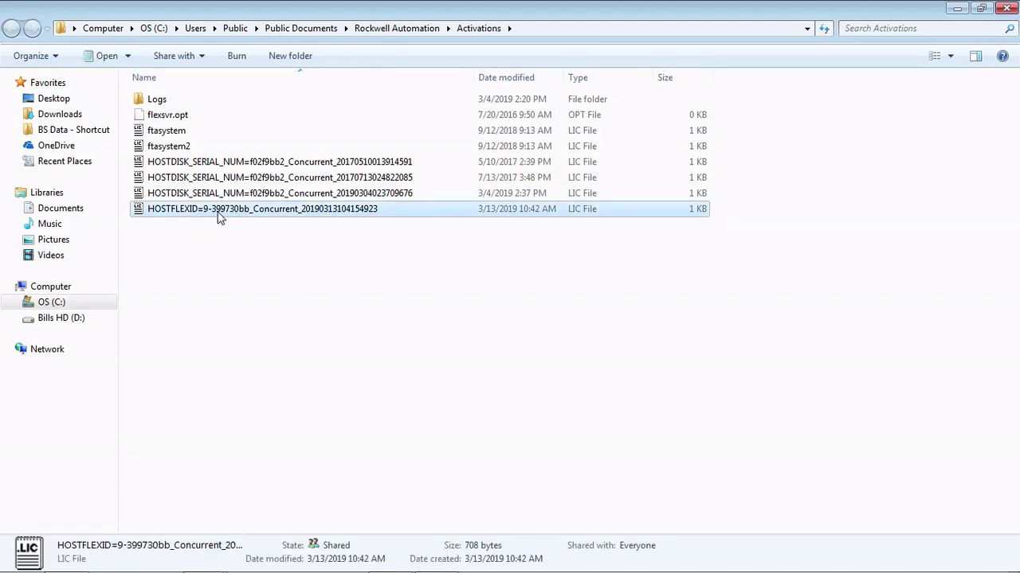
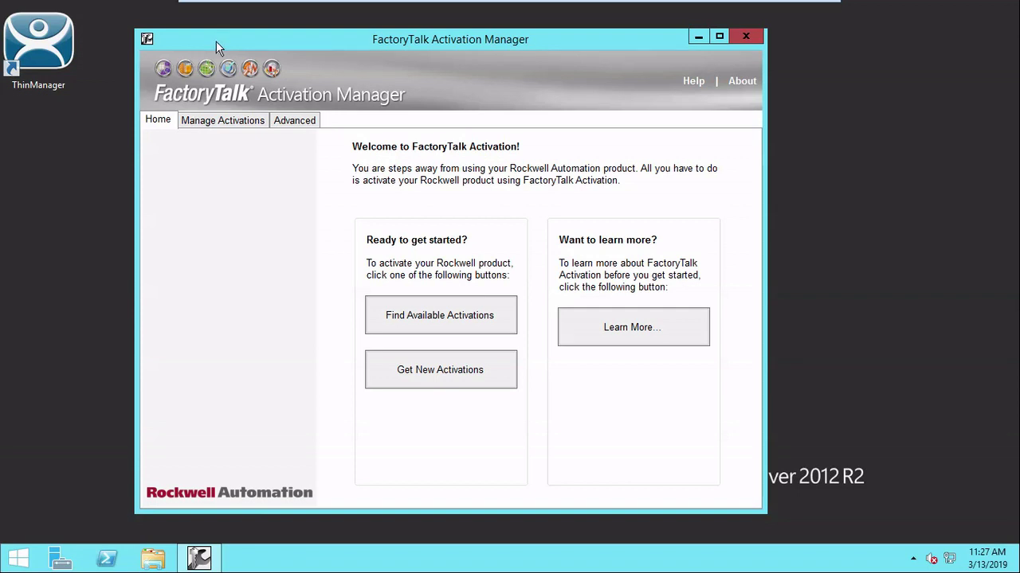
- On the Windows Server machine, start a new activation by creating a data file, with Removable Disk (E:) as the file location
{"action": "left_click", "coordinate": [461, 378]}
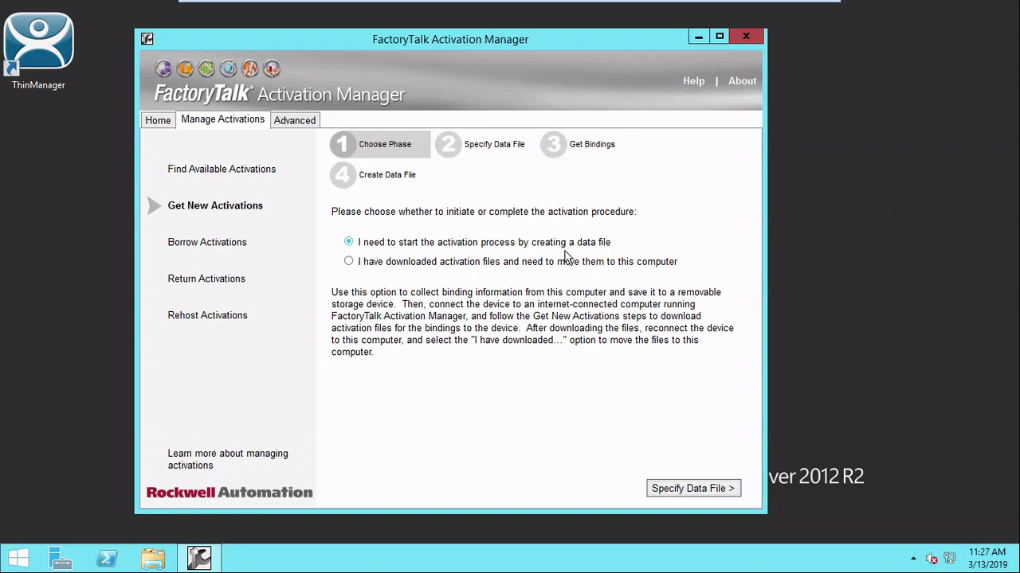
{"action": "left_click", "coordinate": [693, 484]}
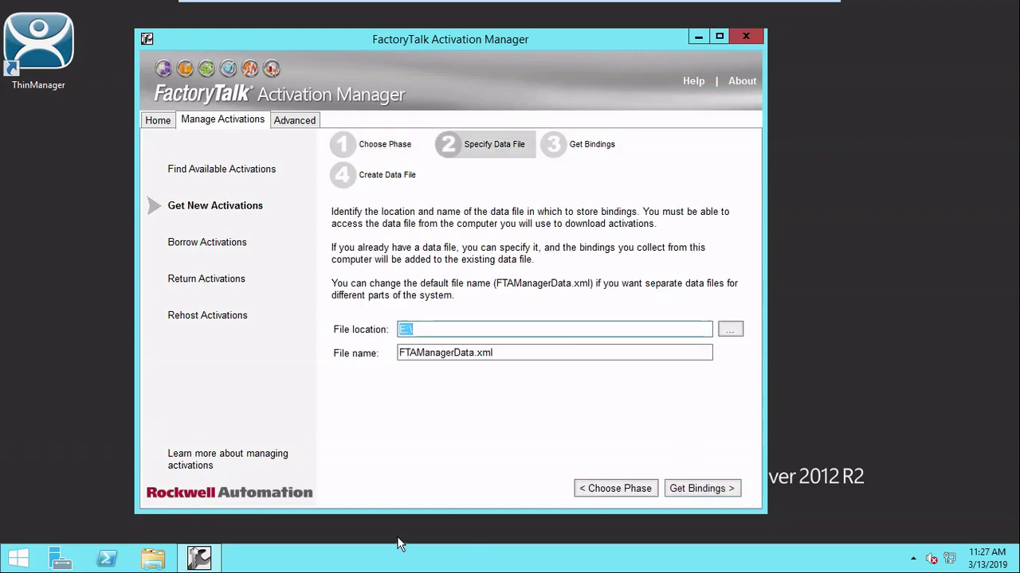
{"action": "left_click", "coordinate": [732, 329]}
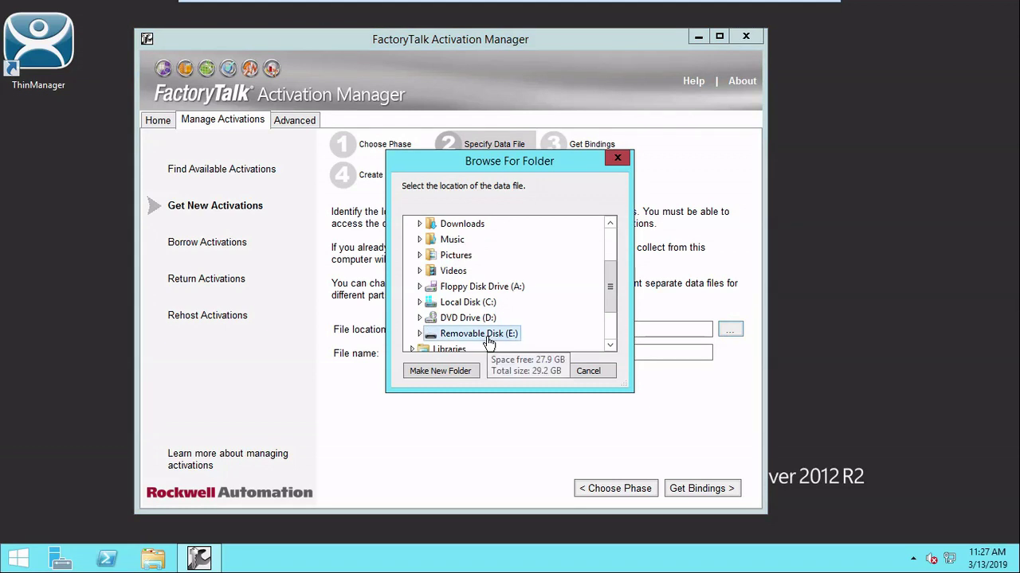
{"action": "left_click", "coordinate": [482, 335]}
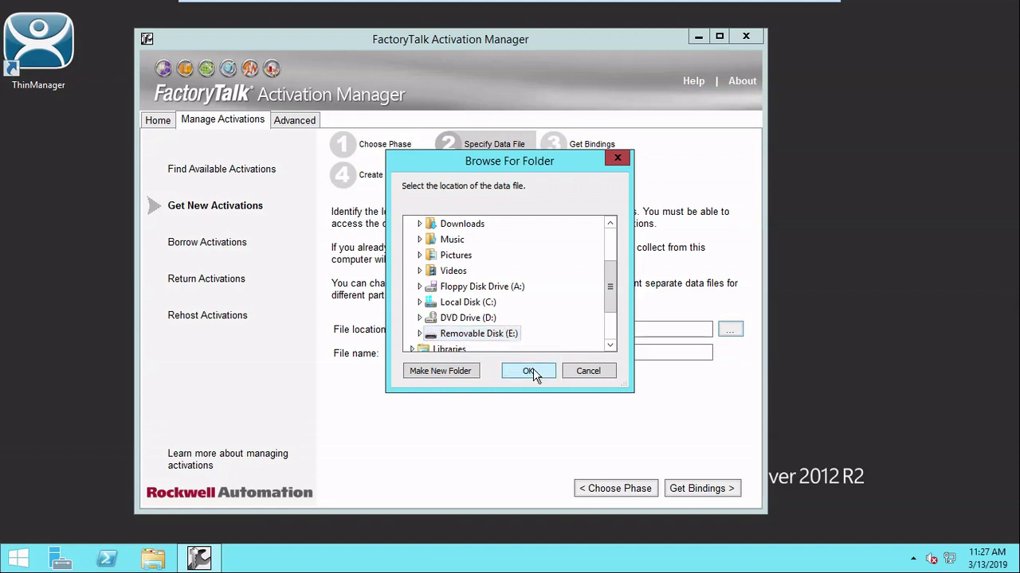
{"action": "left_click", "coordinate": [528, 372]}
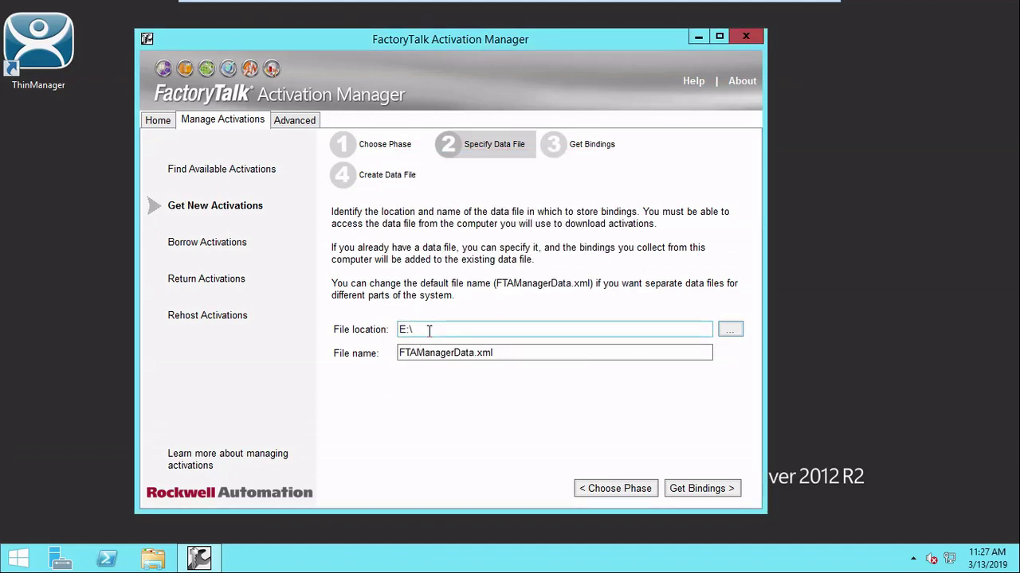
{"action": "left_click", "coordinate": [406, 352]}
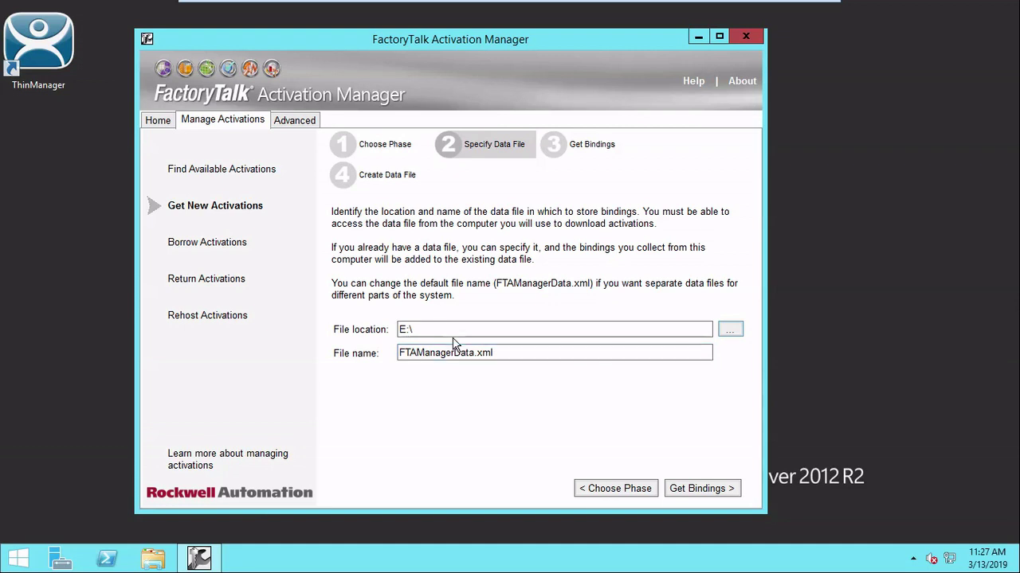
- Collect the binding of this computer and create the FTAManagerData.xml data file on E:\
{"action": "left_click", "coordinate": [689, 491]}
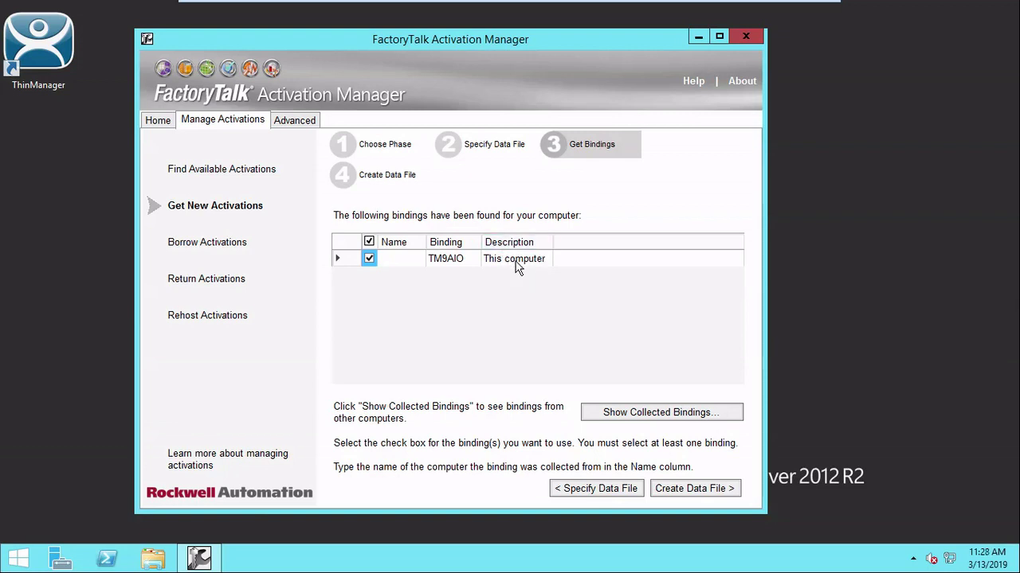
{"action": "left_click", "coordinate": [679, 489]}
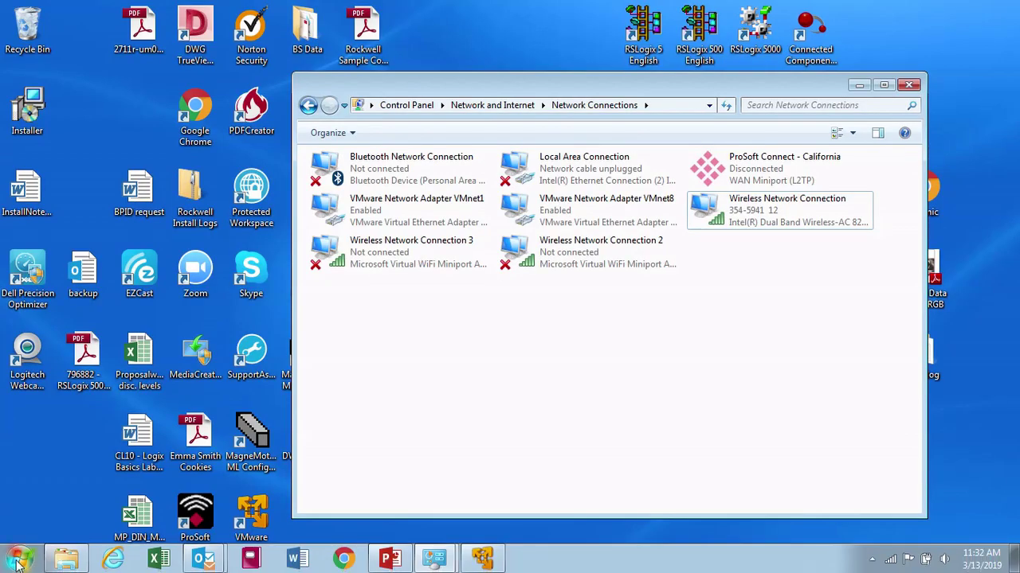
- On the internet-connected laptop, open FactoryTalk Activation Manager, maximize it and start getting new activations
{"action": "left_click", "coordinate": [17, 557]}
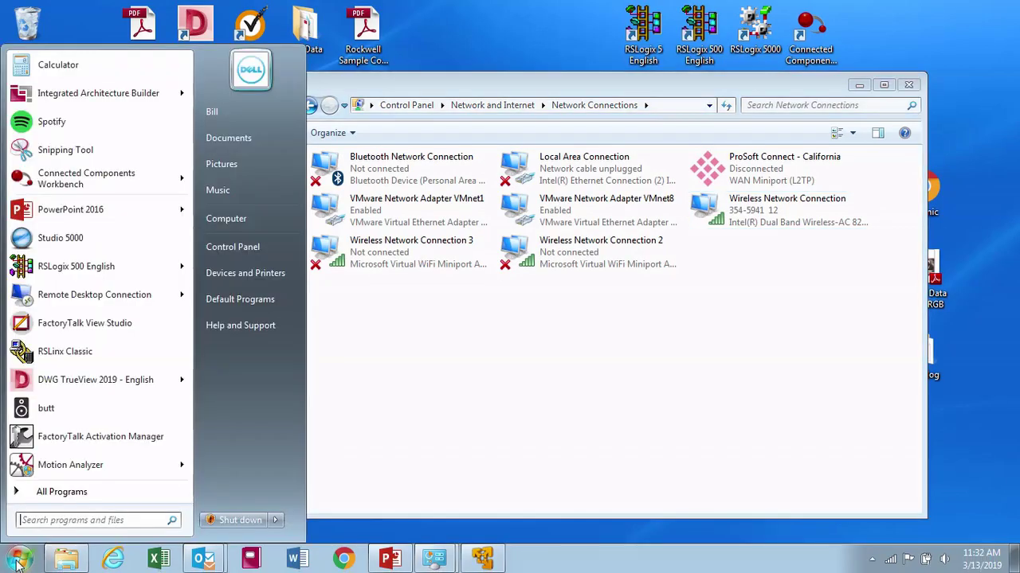
{"action": "left_click", "coordinate": [84, 451]}
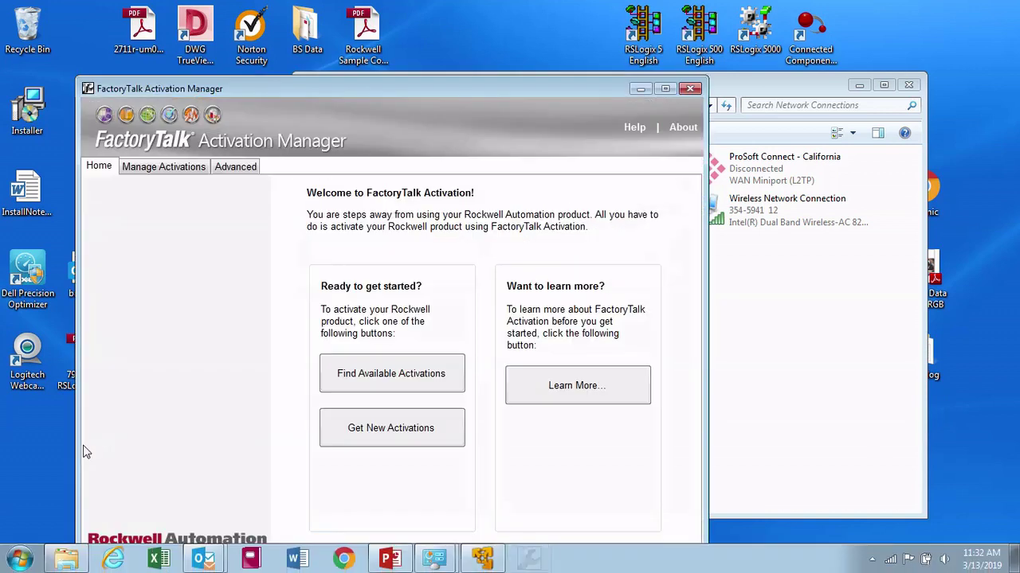
{"action": "left_click", "coordinate": [672, 91]}
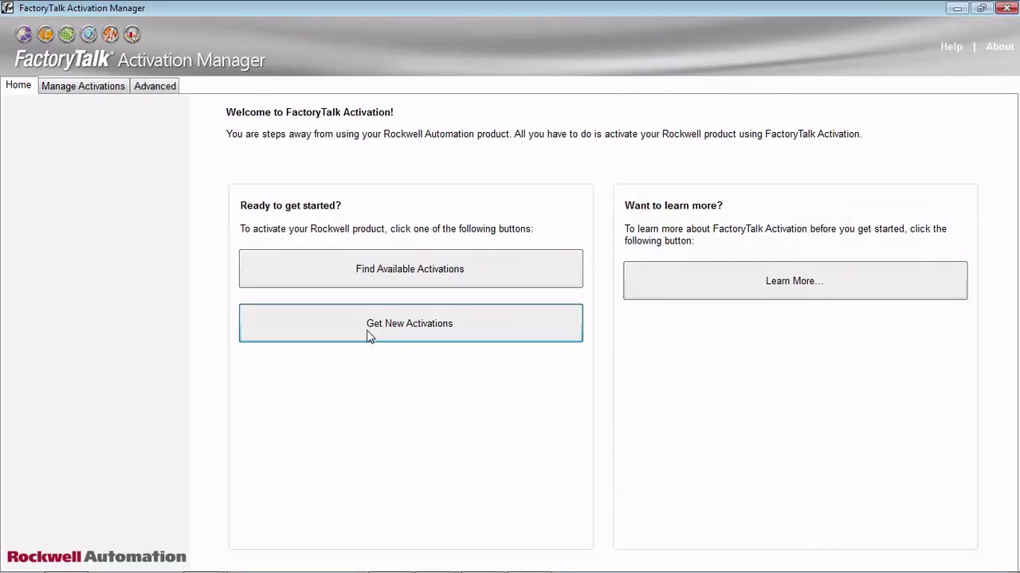
{"action": "left_click", "coordinate": [369, 336]}
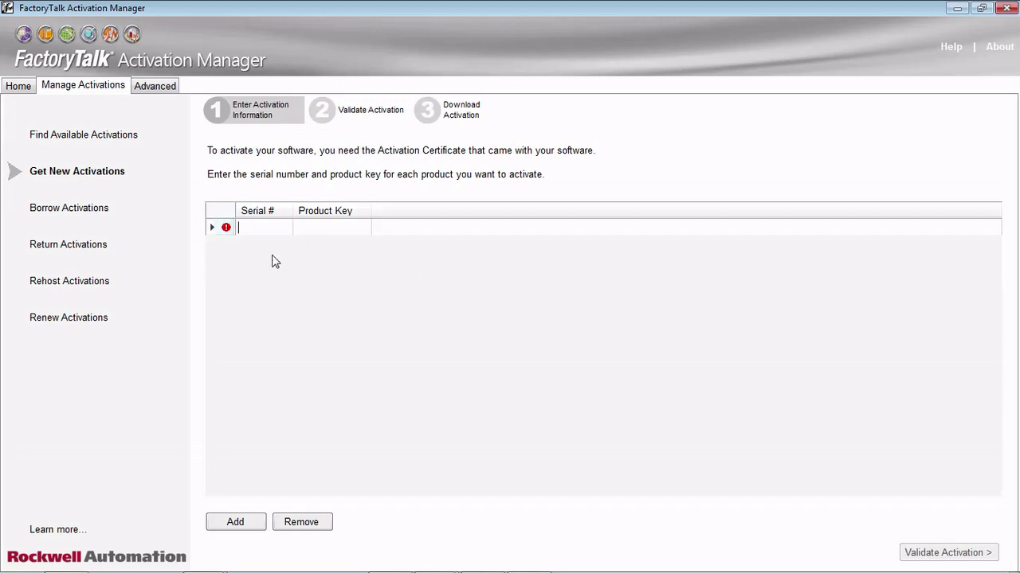
- Copy the serial number from the FactoryTalk Activation Certificate e-mail in Outlook into the new activation's serial number field
{"action": "mouse_move", "coordinate": [240, 567]}
{"action": "mouse_move", "coordinate": [204, 559]}
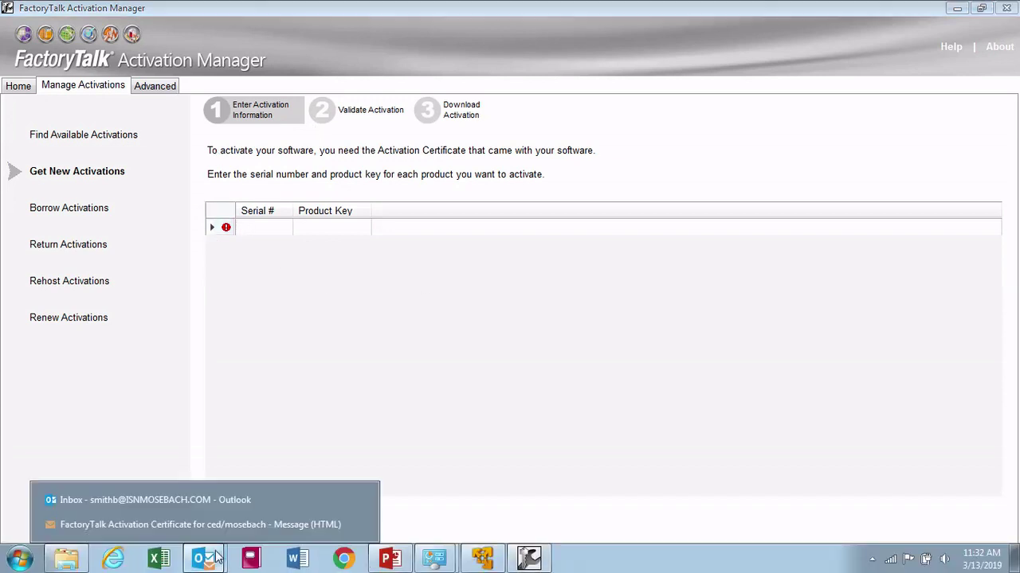
{"action": "left_click", "coordinate": [200, 519]}
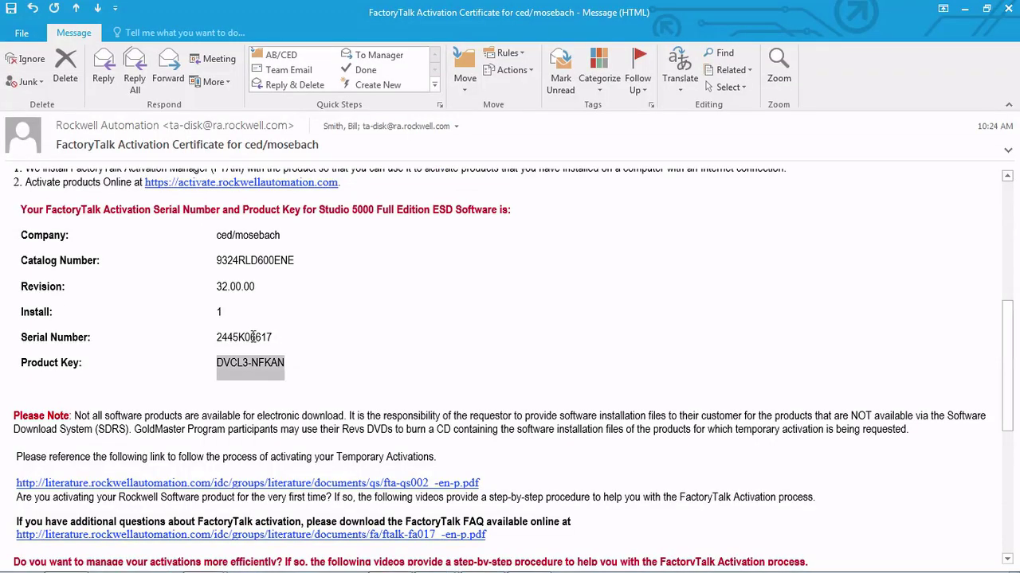
{"action": "left_click_drag", "start_coordinate": [253, 337], "coordinate": [223, 342]}
{"action": "key", "text": "ctrl+c"}
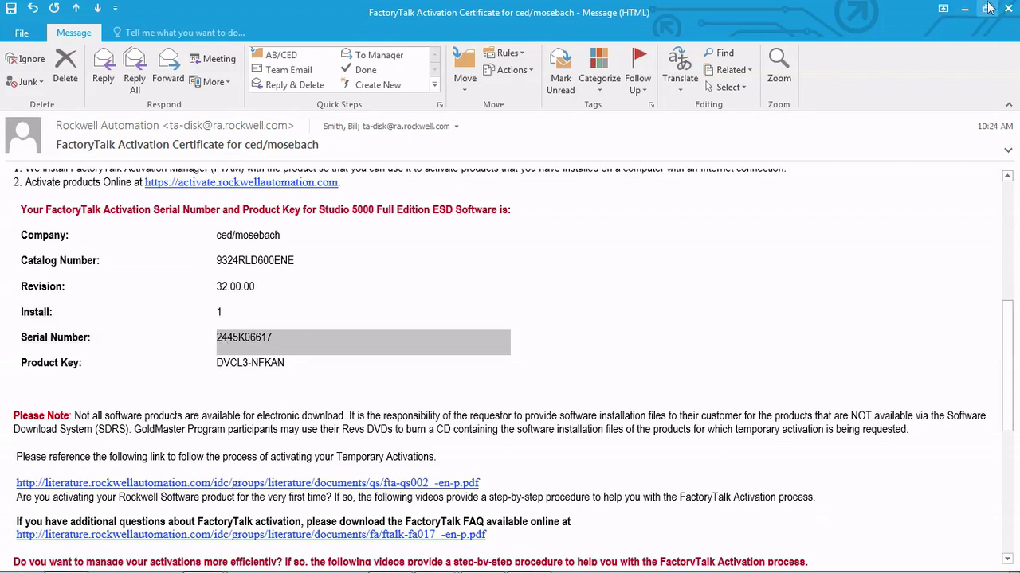
{"action": "left_click", "coordinate": [964, 8]}
{"action": "key", "text": "ctrl+v"}
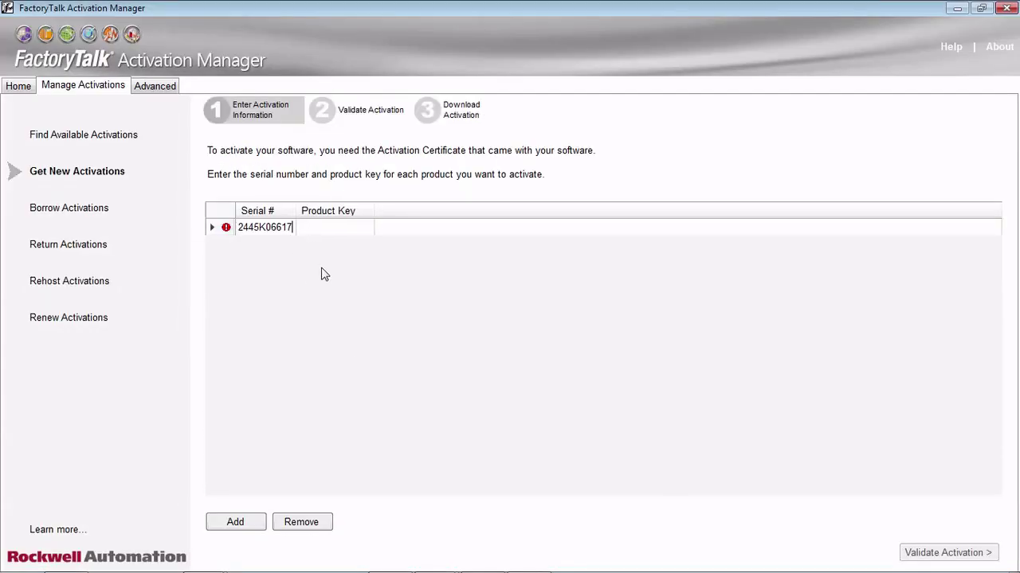
- Copy the product key from the same certificate e-mail into the activation's product key field
{"action": "mouse_move", "coordinate": [204, 558]}
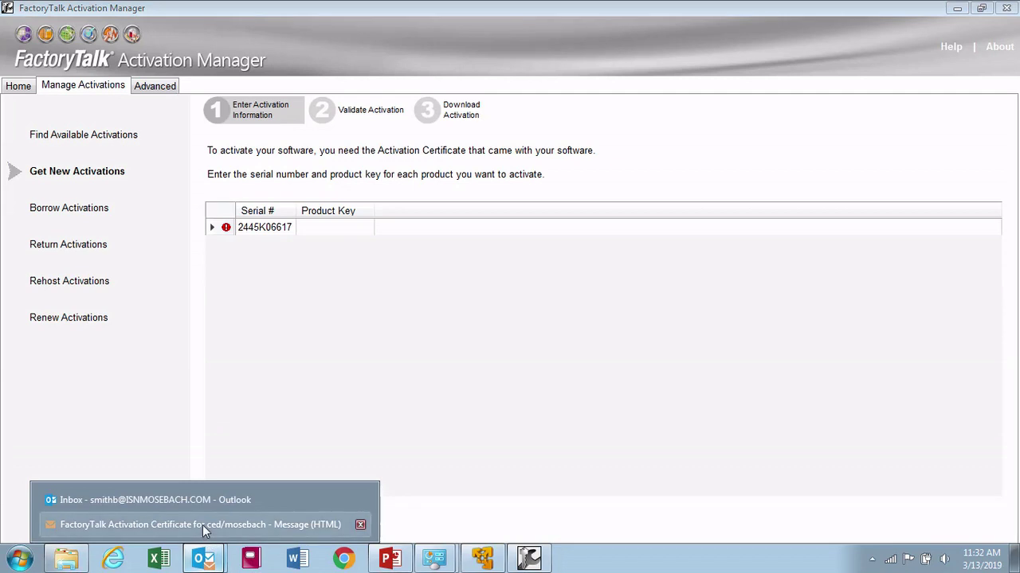
{"action": "left_click", "coordinate": [201, 524]}
{"action": "left_click_drag", "start_coordinate": [279, 364], "coordinate": [233, 363]}
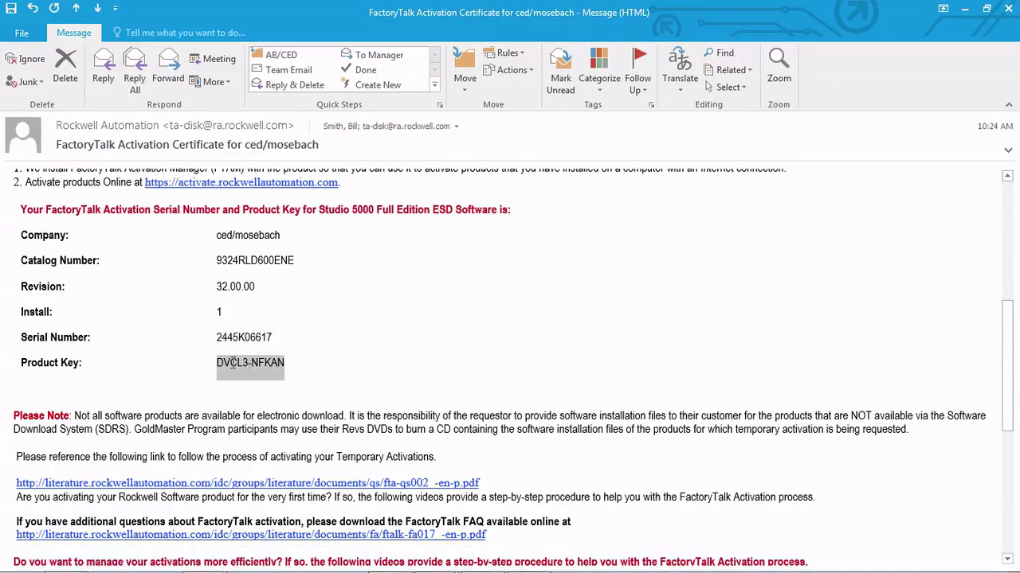
{"action": "key", "text": "ctrl+c"}
{"action": "key", "text": "alt+Tab"}
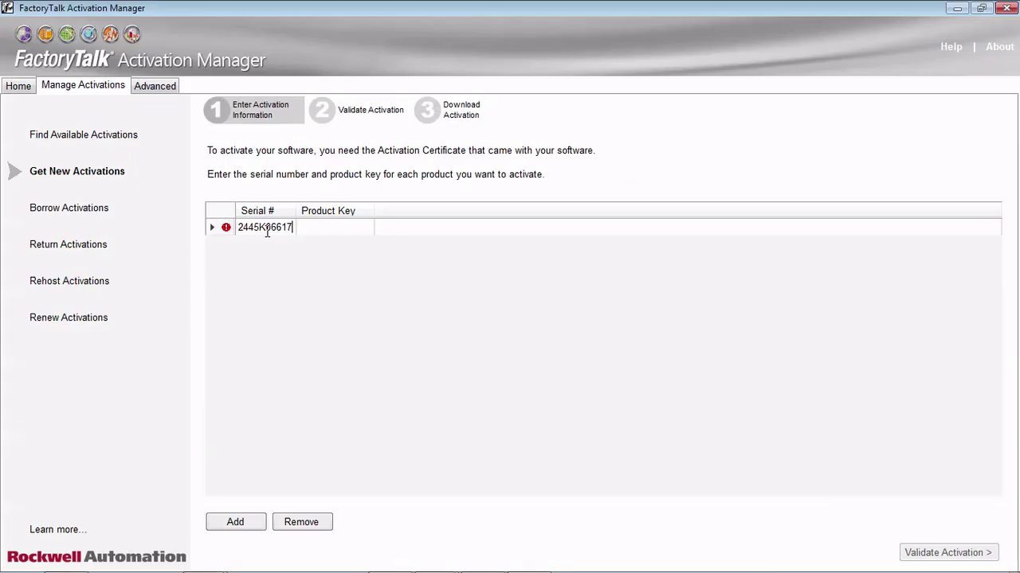
{"action": "left_click", "coordinate": [340, 227]}
{"action": "key", "text": "ctrl+v"}
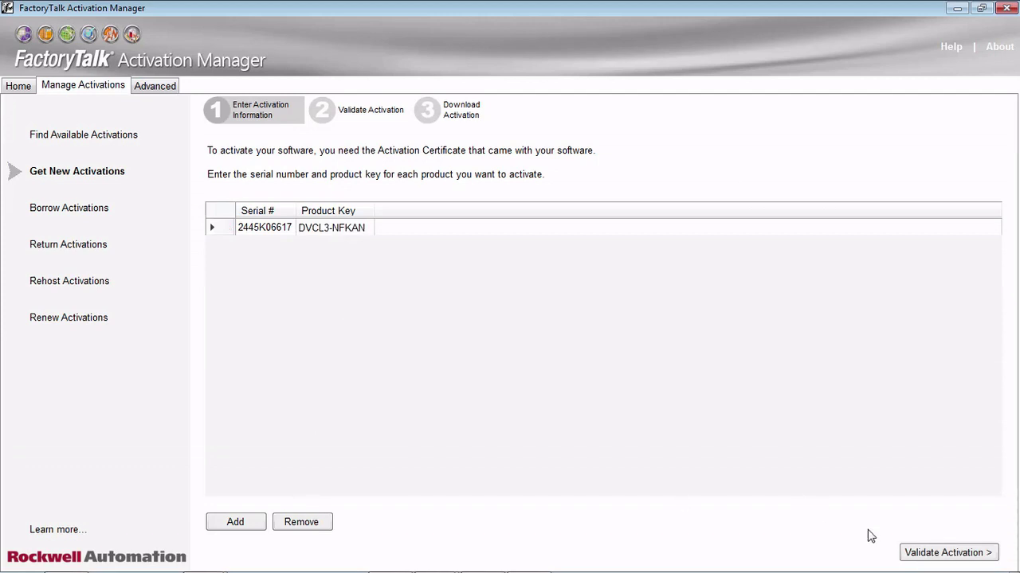
- Validate the activation and set the product version of Studio 5000 Full Edition ESD Software to 30.01.01
{"action": "left_click", "coordinate": [916, 557]}
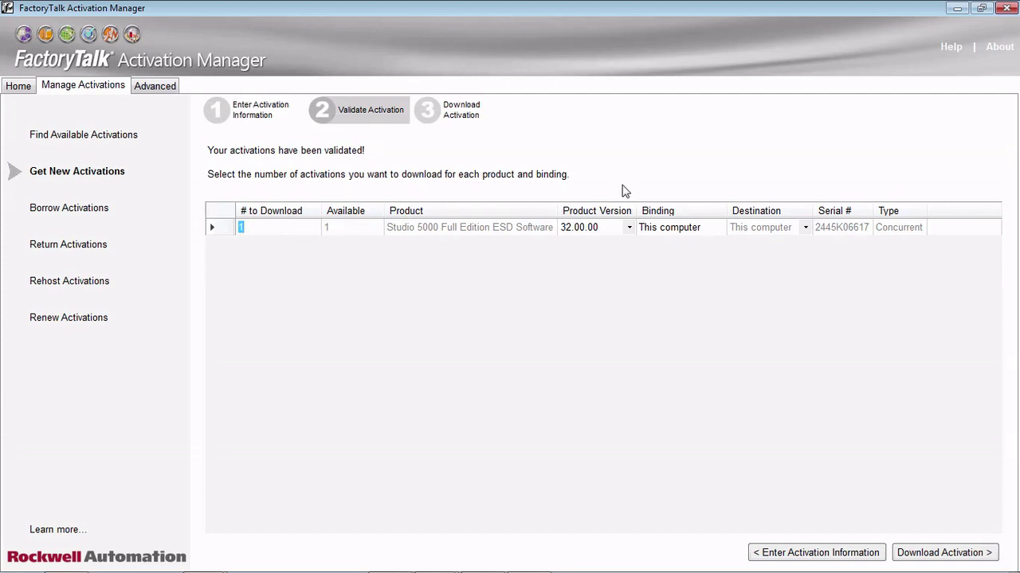
{"action": "left_click", "coordinate": [629, 227]}
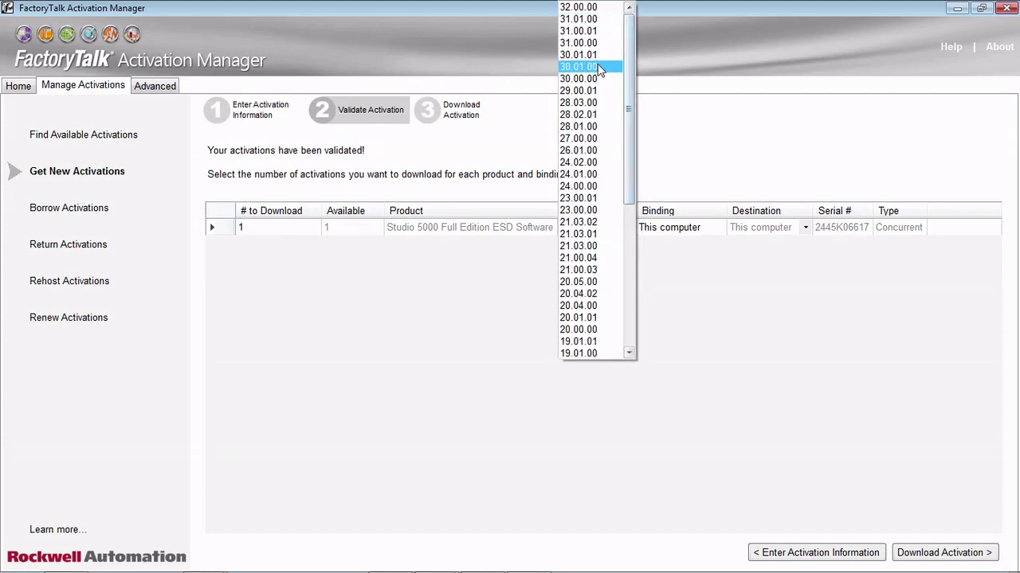
{"action": "left_click", "coordinate": [578, 55]}
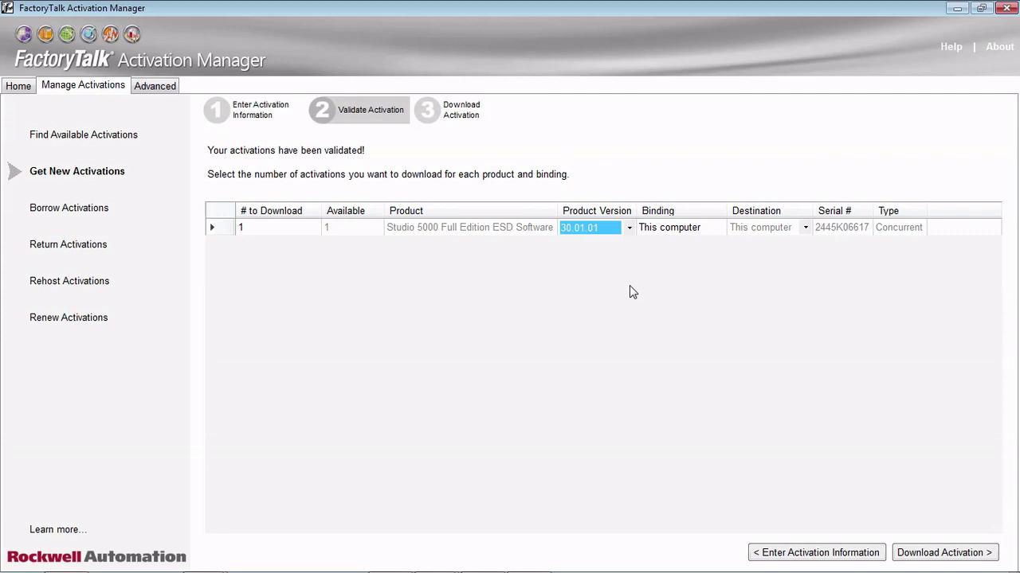
- Import additional bindings for the activation from the FTAManagerData file on Removable Disk (D:)
{"action": "left_click", "coordinate": [681, 228]}
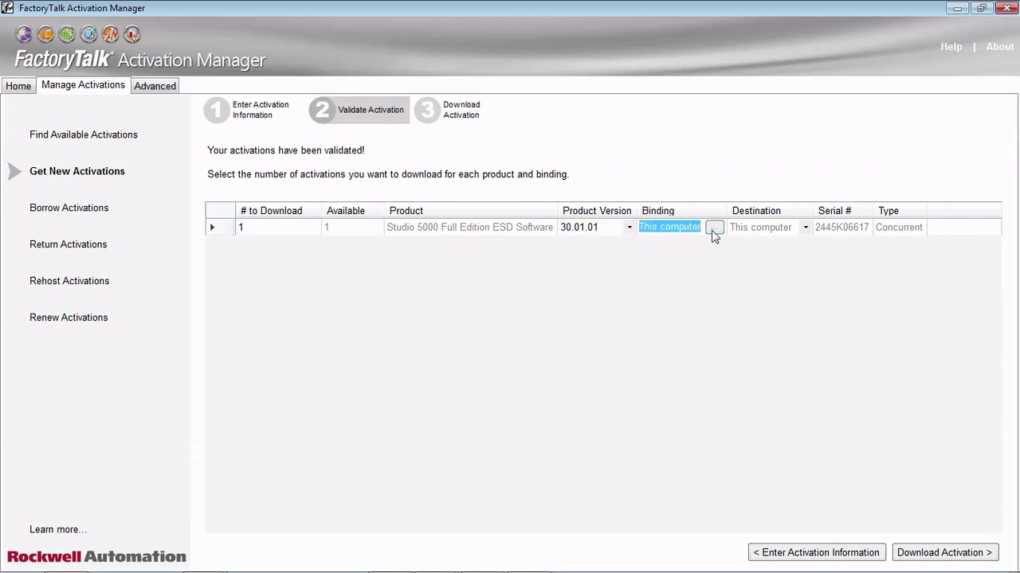
{"action": "left_click", "coordinate": [714, 230]}
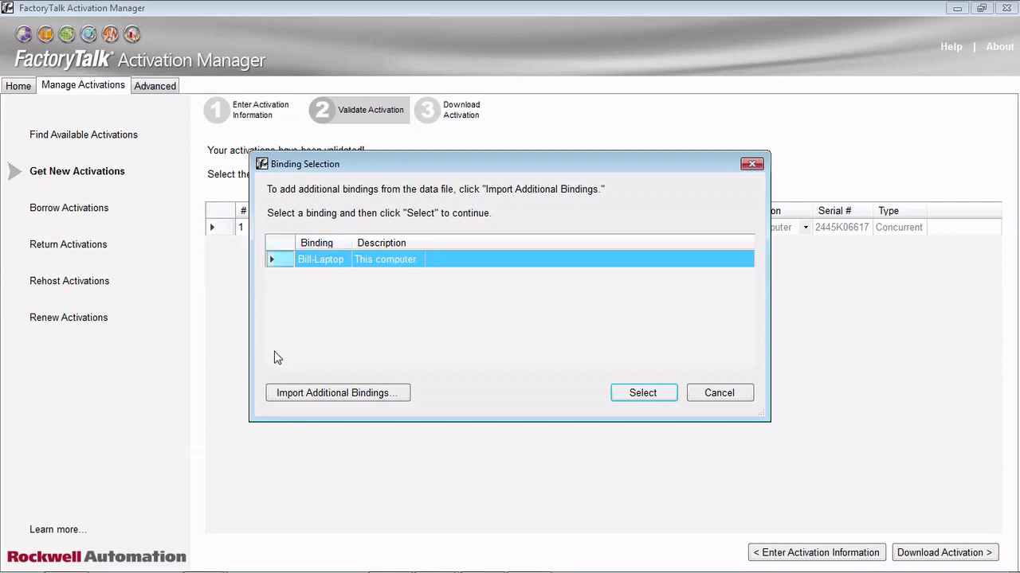
{"action": "left_click", "coordinate": [294, 399]}
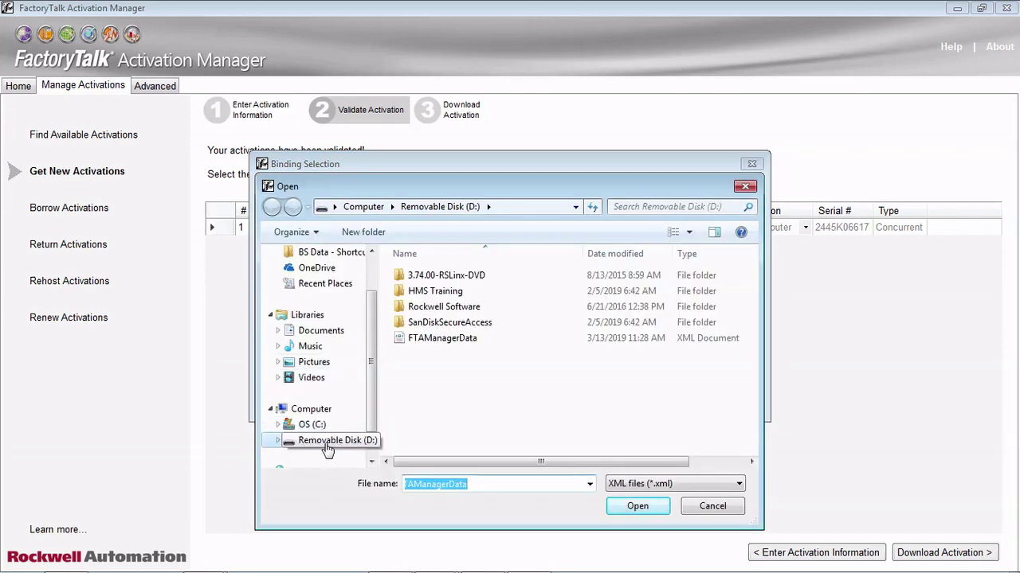
{"action": "double_click", "coordinate": [453, 344]}
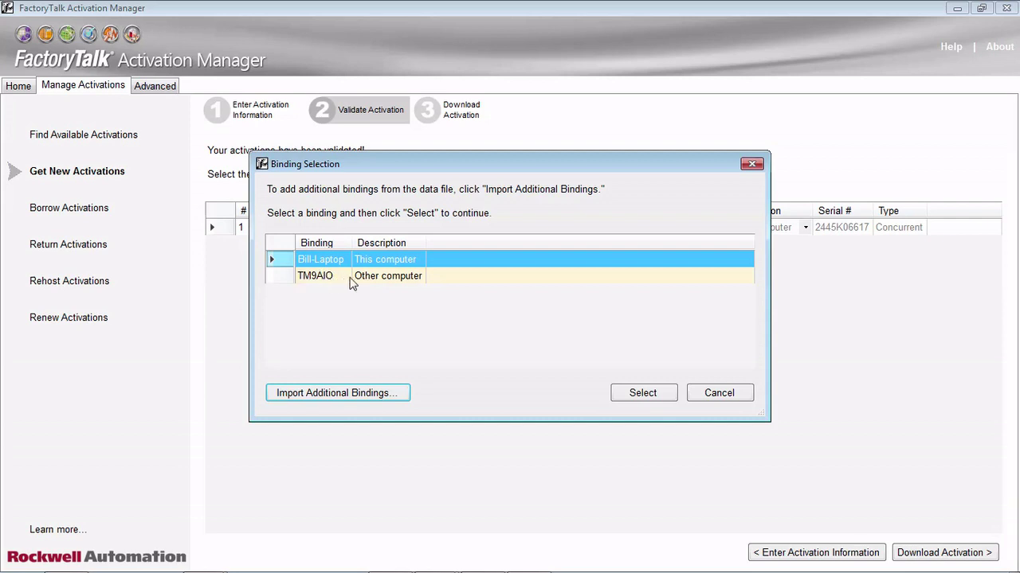
- Bind the activation to the other computer TM9AIO and download it to Removable Disk (D:)
{"action": "left_click", "coordinate": [288, 279]}
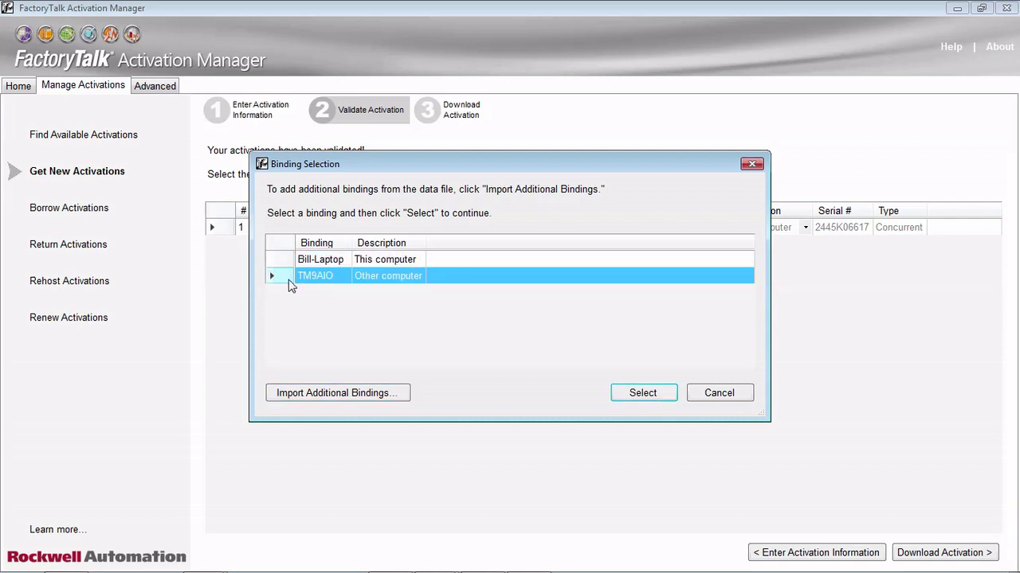
{"action": "left_click", "coordinate": [642, 394]}
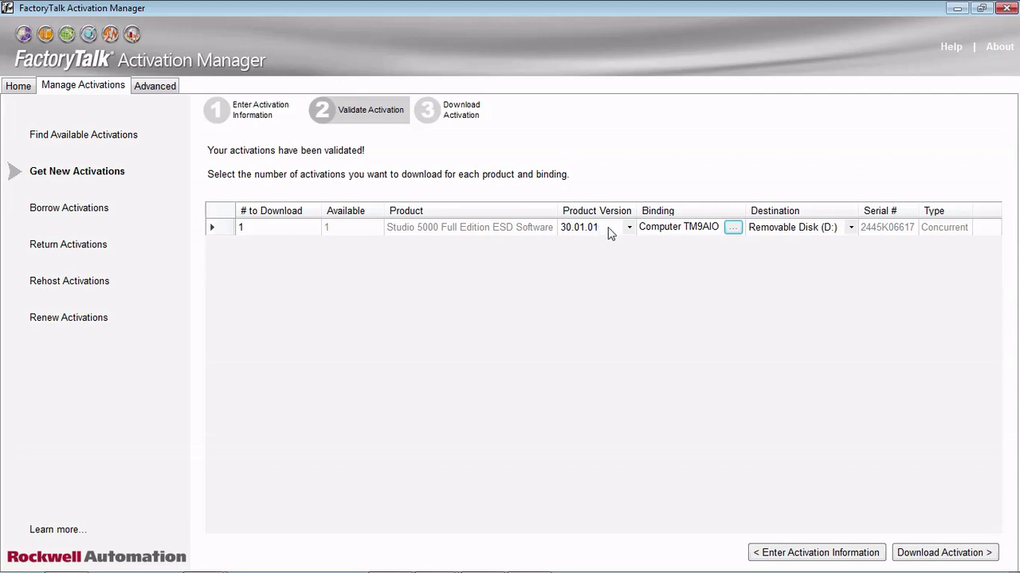
{"action": "left_click", "coordinate": [927, 555]}
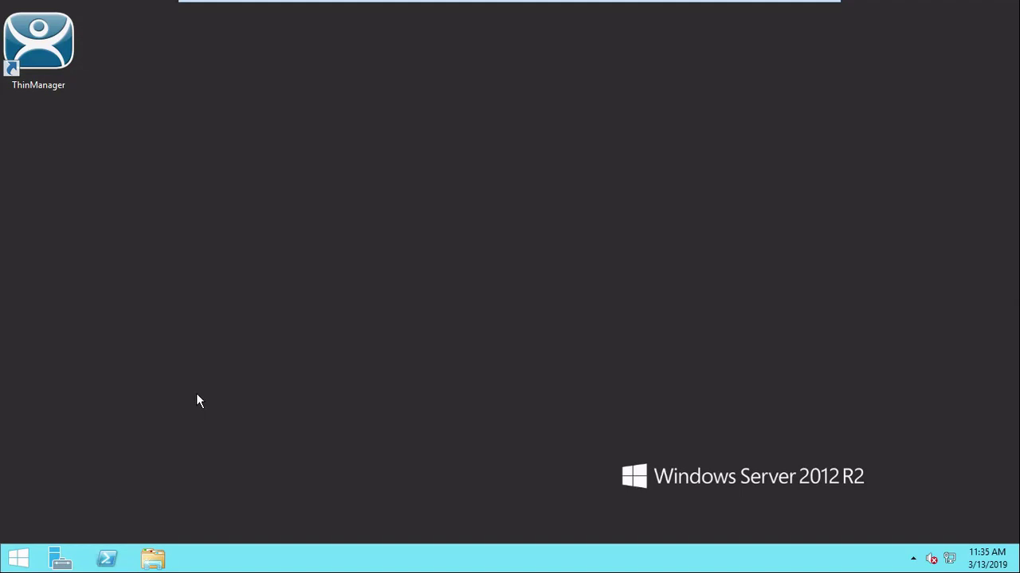
- On the Windows Server machine, open FactoryTalk Activation Manager from the list of installed apps
{"action": "left_click", "coordinate": [16, 559]}
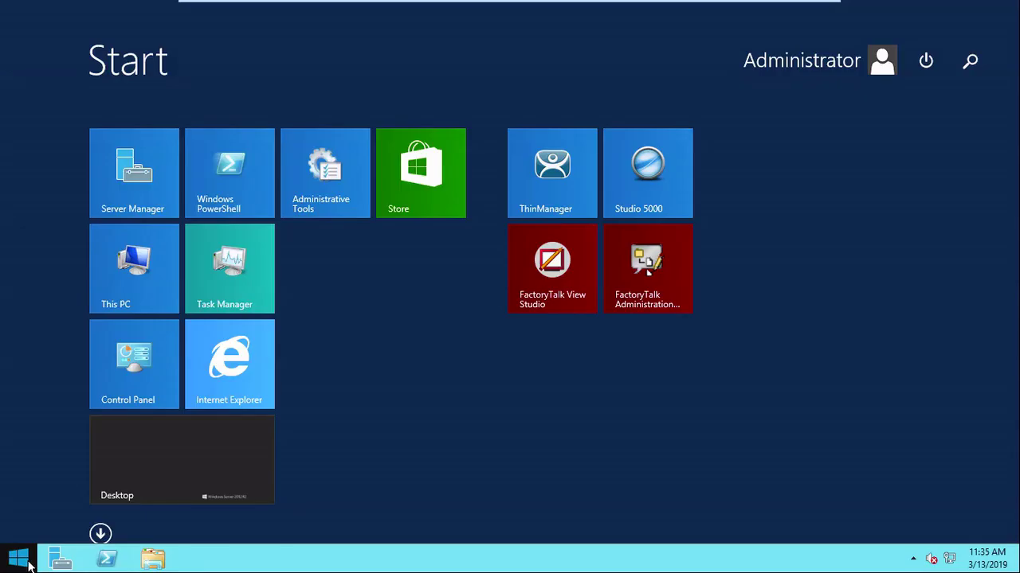
{"action": "left_click", "coordinate": [100, 535]}
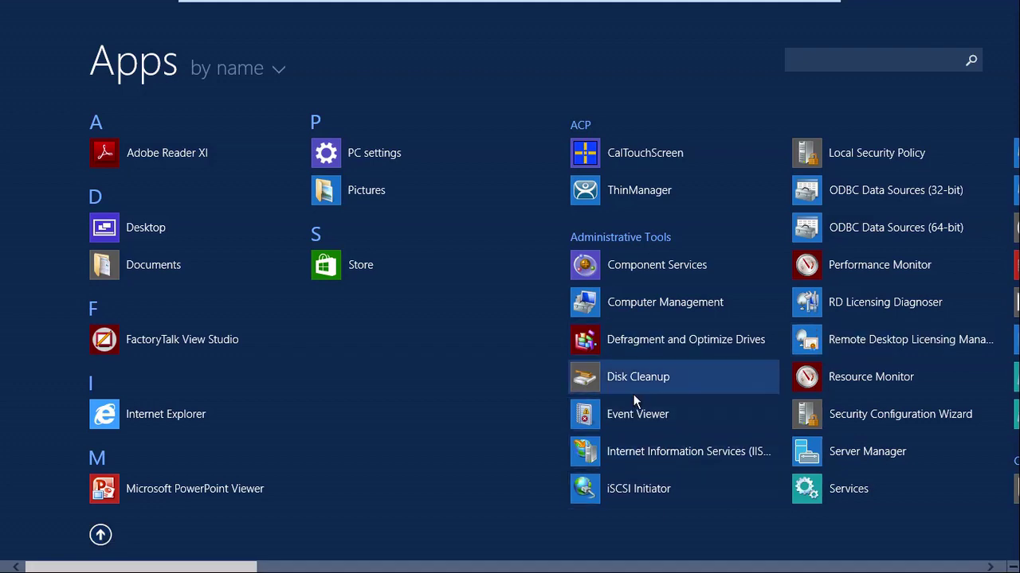
{"action": "scroll", "coordinate": [633, 390], "scroll_direction": "down", "scroll_amount": 5}
{"action": "scroll", "coordinate": [633, 381], "scroll_direction": "down", "scroll_amount": 5}
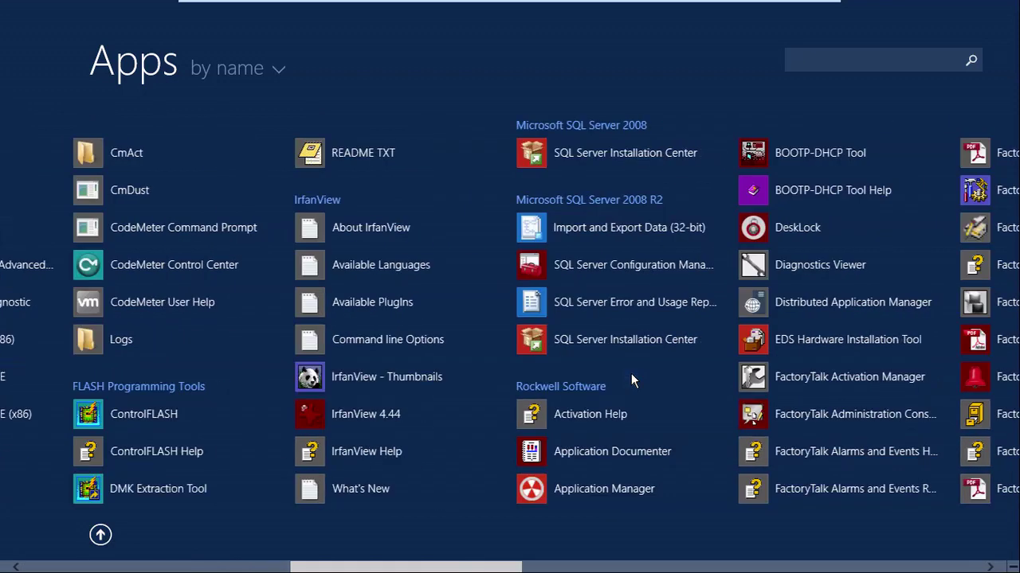
{"action": "scroll", "coordinate": [631, 377], "scroll_direction": "down", "scroll_amount": 5}
{"action": "scroll", "coordinate": [631, 377], "scroll_direction": "up", "scroll_amount": 2}
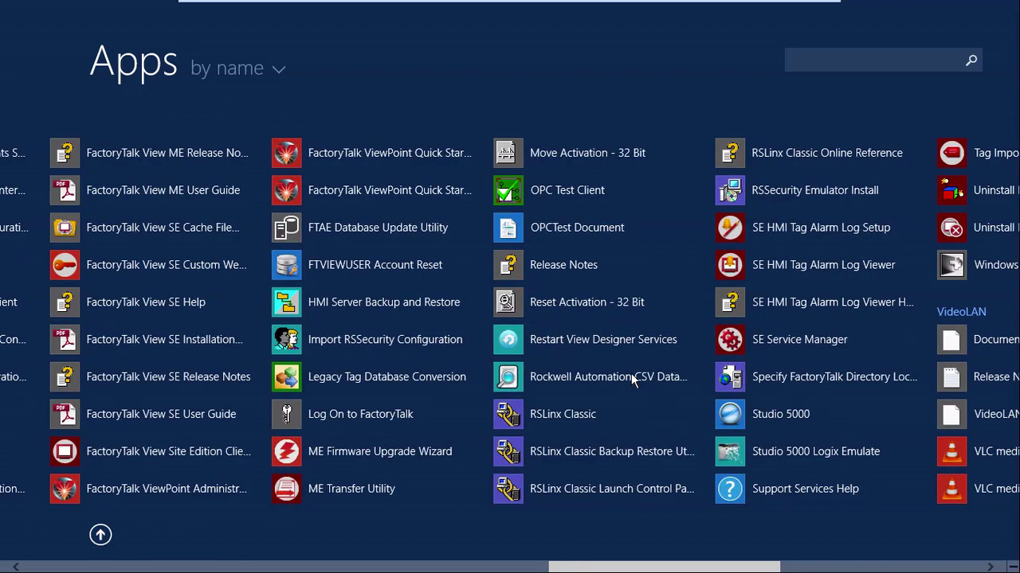
{"action": "scroll", "coordinate": [630, 379], "scroll_direction": "up", "scroll_amount": 1}
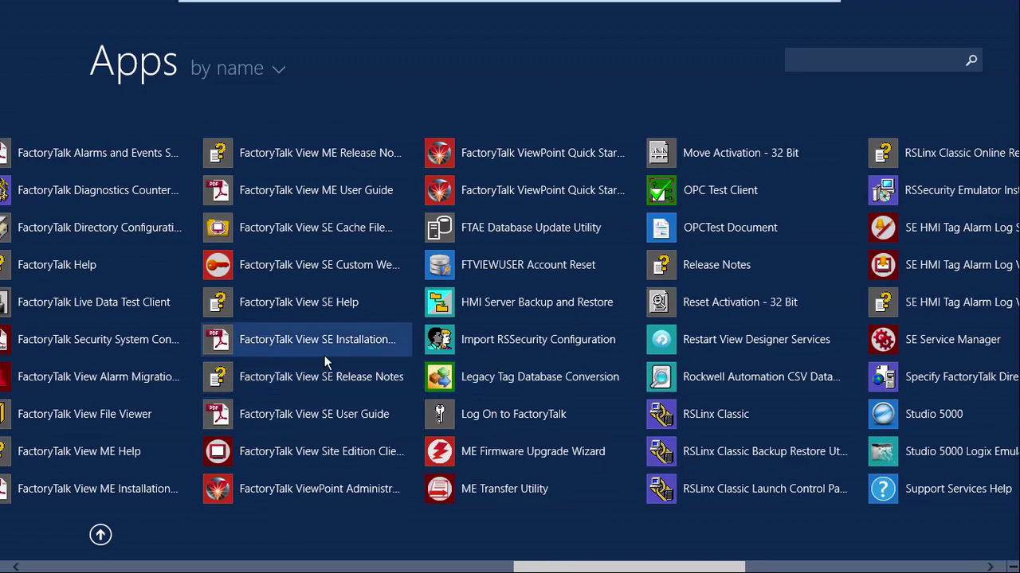
{"action": "scroll", "coordinate": [279, 346], "scroll_direction": "up", "scroll_amount": 1}
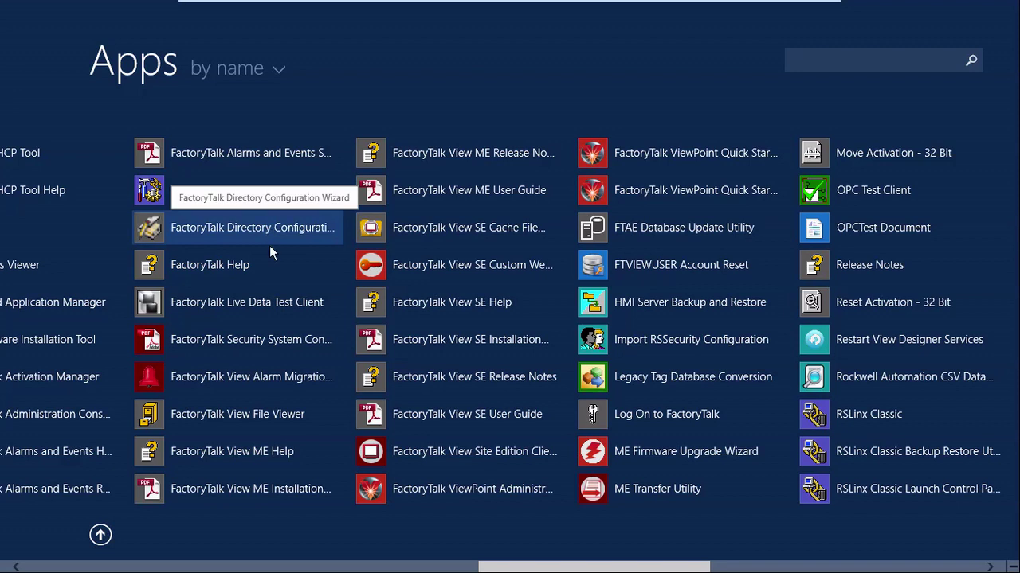
{"action": "scroll", "coordinate": [270, 245], "scroll_direction": "up", "scroll_amount": 1}
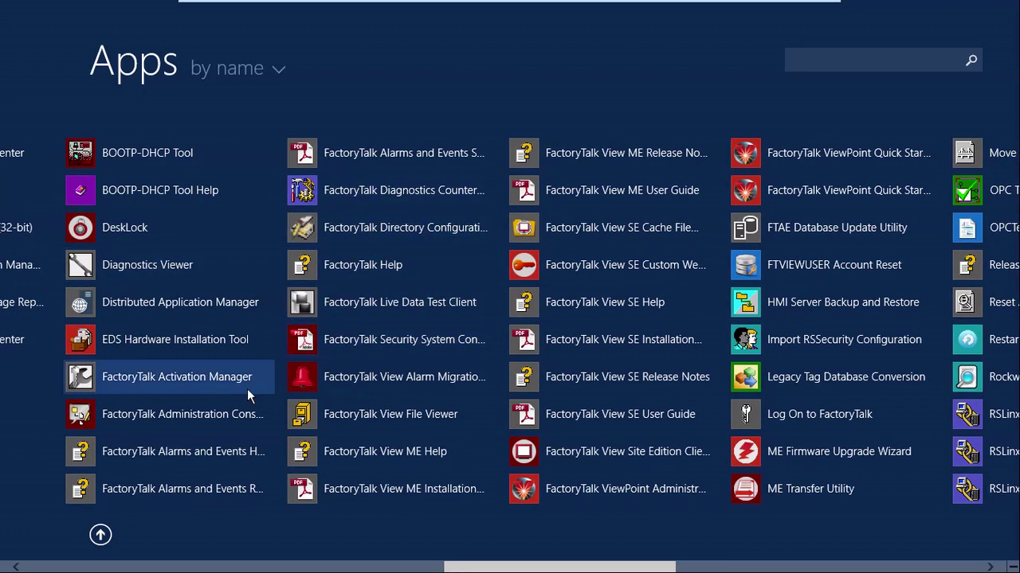
{"action": "left_click", "coordinate": [210, 376]}
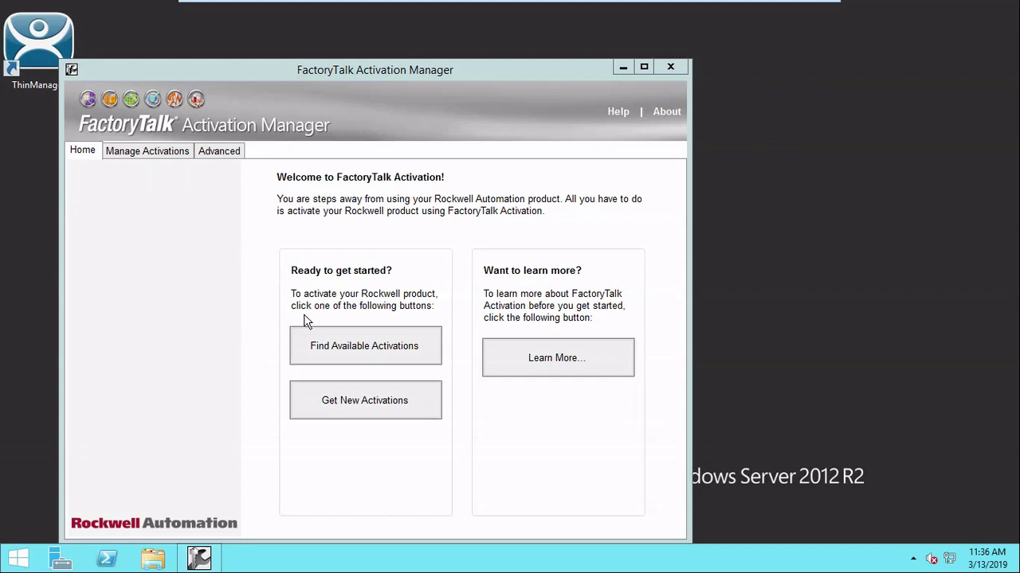
- Get new activations using the already downloaded files option and move the files from E:\Activations\TM9AIO to this computer
{"action": "left_click", "coordinate": [341, 398]}
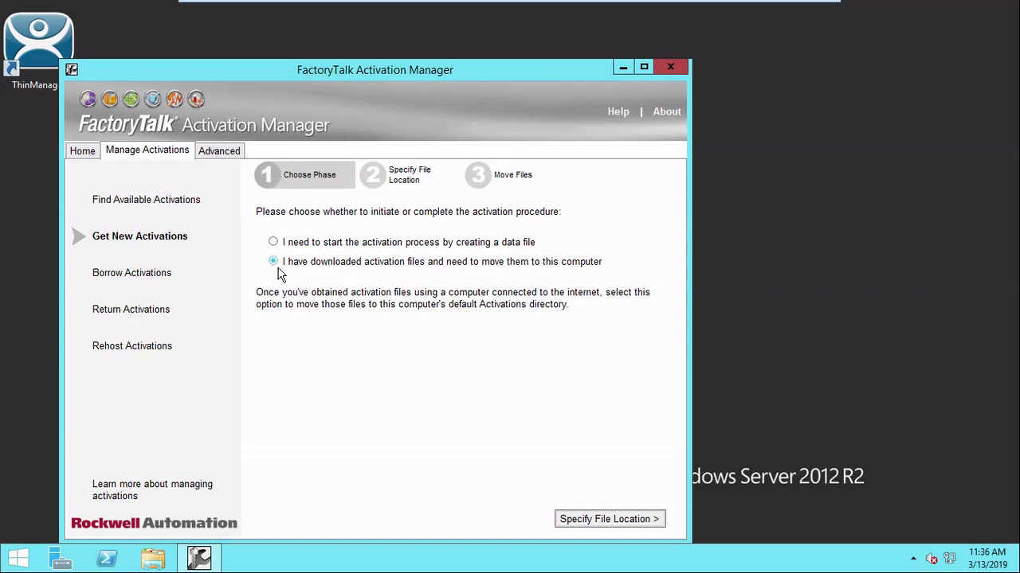
{"action": "left_click", "coordinate": [579, 522]}
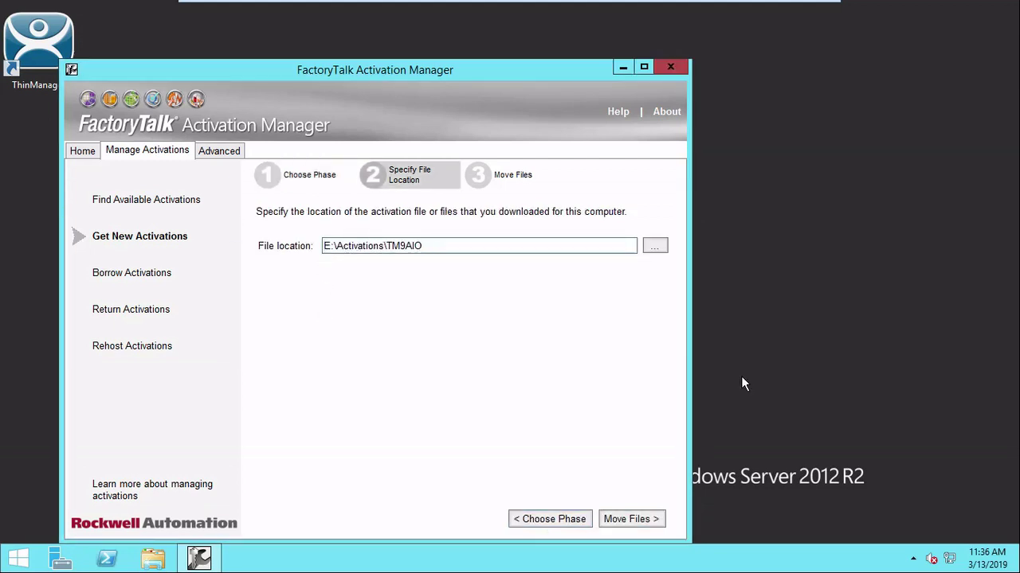
{"action": "left_click", "coordinate": [636, 520]}
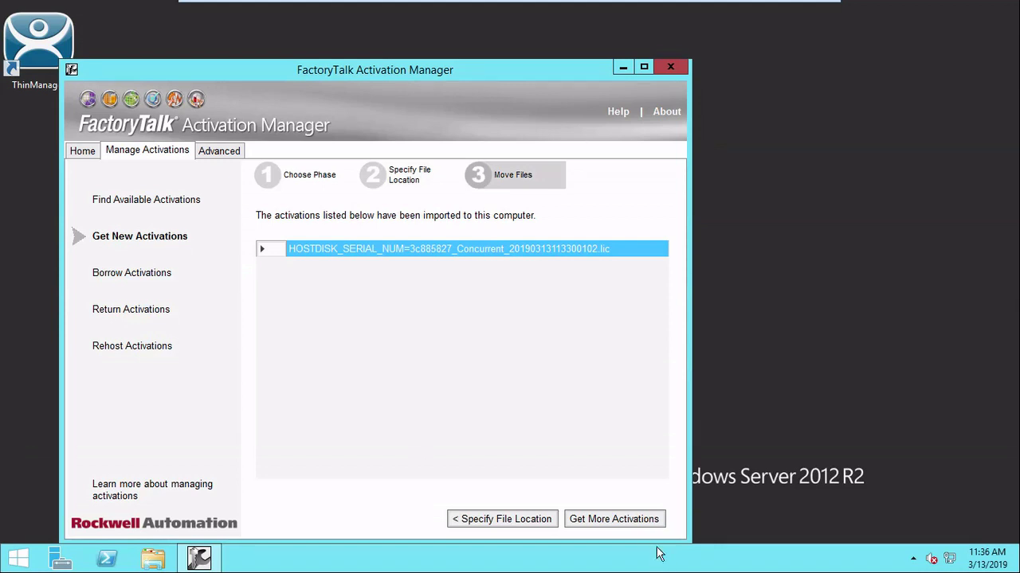
- Refresh the available activations on the server and examine the RSLogix 5000 entries, including their remaining columns
{"action": "left_click", "coordinate": [154, 203]}
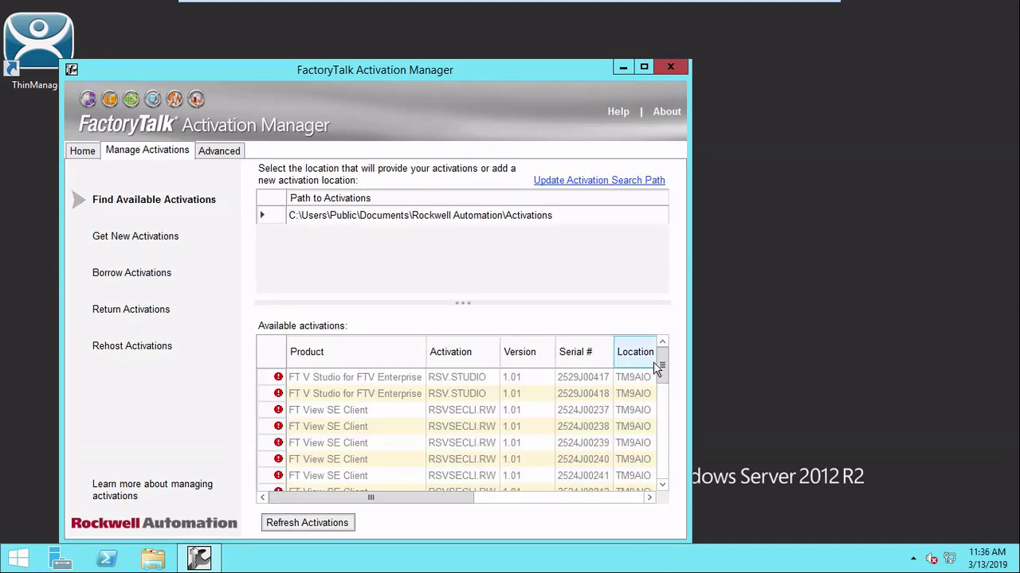
{"action": "left_click_drag", "start_coordinate": [655, 368], "coordinate": [662, 458]}
{"action": "left_click", "coordinate": [335, 524]}
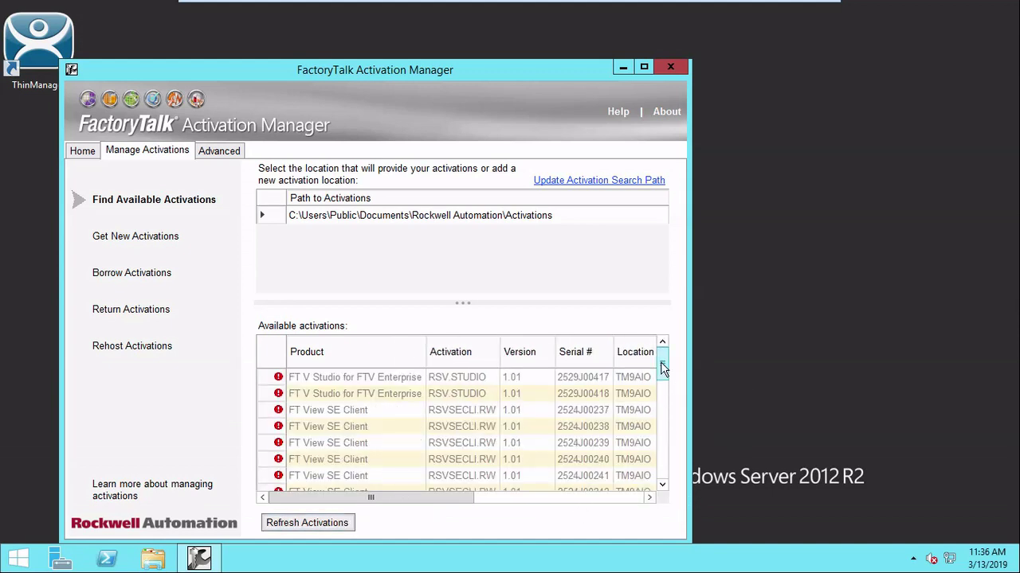
{"action": "left_click_drag", "start_coordinate": [660, 363], "coordinate": [665, 432]}
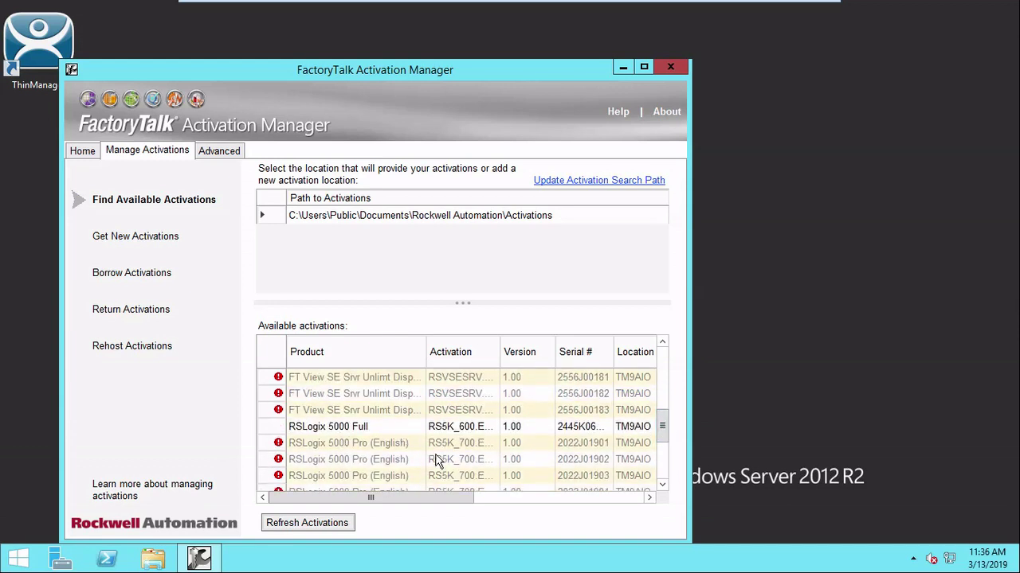
{"action": "left_click_drag", "start_coordinate": [398, 497], "coordinate": [481, 498]}
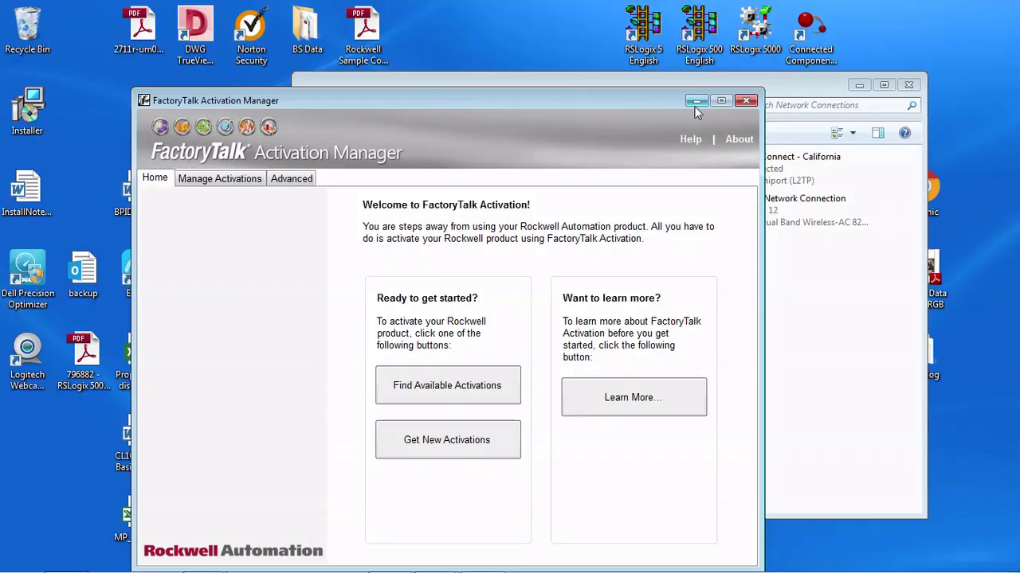
- On the Windows desktop computer, maximize FactoryTalk Activation Manager and show the activations that can be rehosted
{"action": "left_click", "coordinate": [722, 102]}
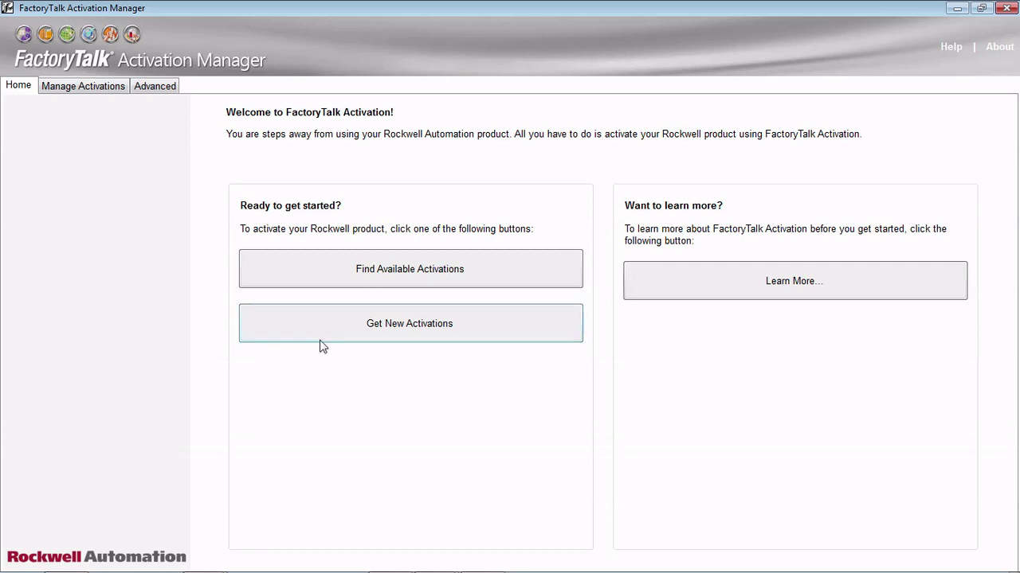
{"action": "left_click", "coordinate": [75, 94]}
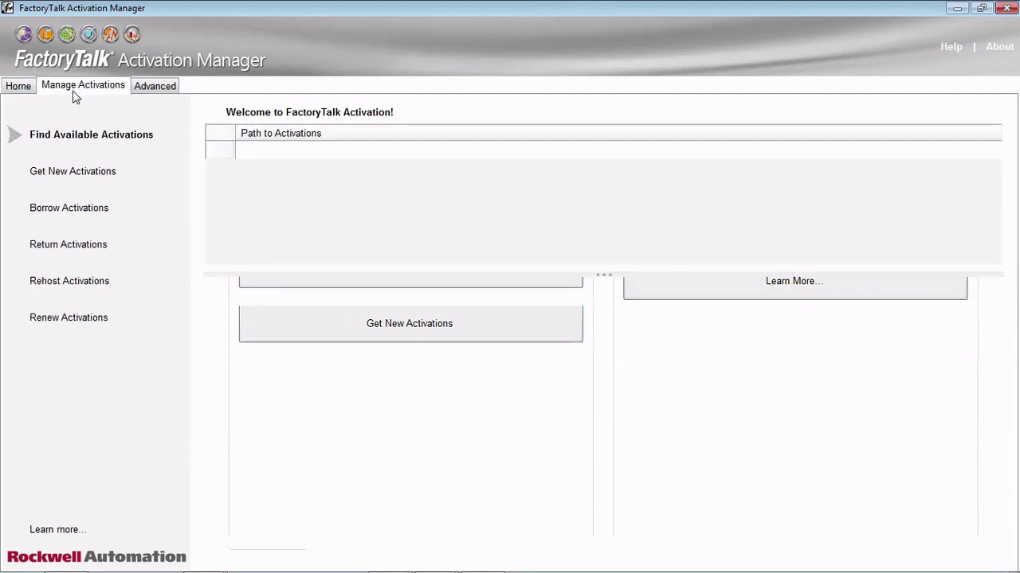
{"action": "left_click", "coordinate": [52, 282]}
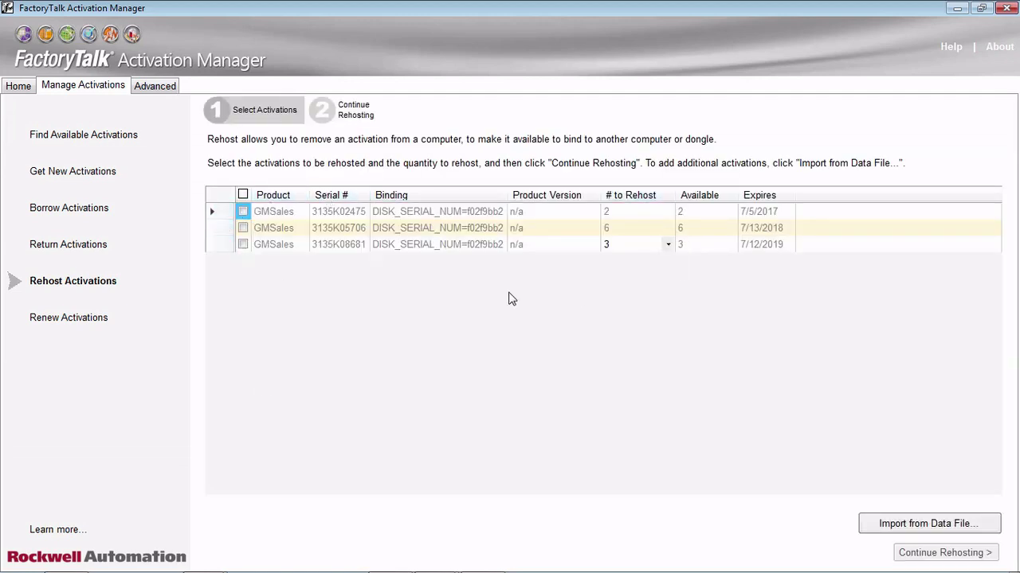
- Rehost a quantity of 1 of the GMSales activation expiring 7/12/2019 and confirm its removal from the computer
{"action": "left_click", "coordinate": [243, 245]}
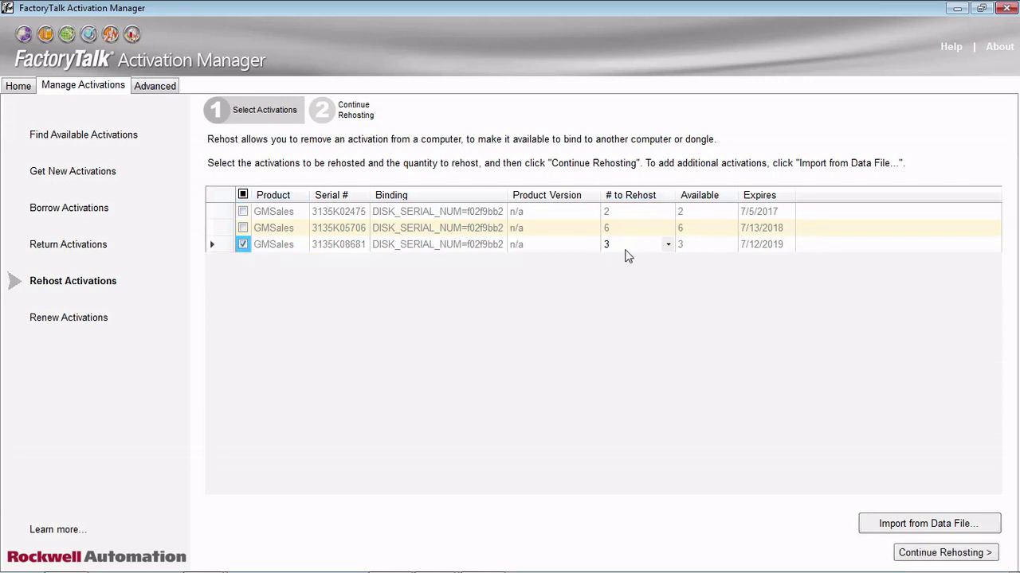
{"action": "left_click", "coordinate": [668, 245]}
{"action": "scroll", "coordinate": [658, 257], "scroll_direction": "up", "scroll_amount": 1}
{"action": "left_click", "coordinate": [644, 263]}
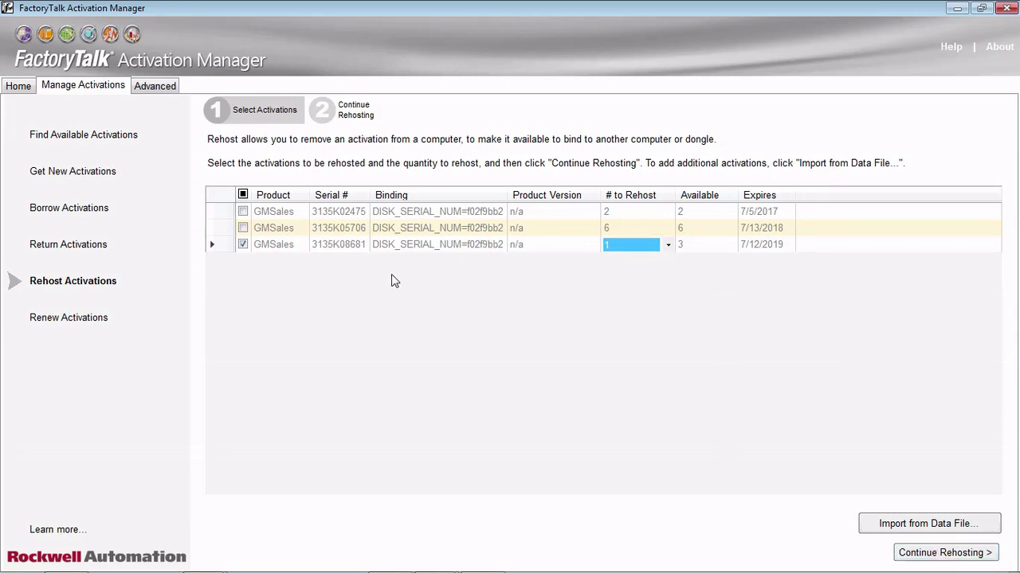
{"action": "left_click", "coordinate": [928, 554]}
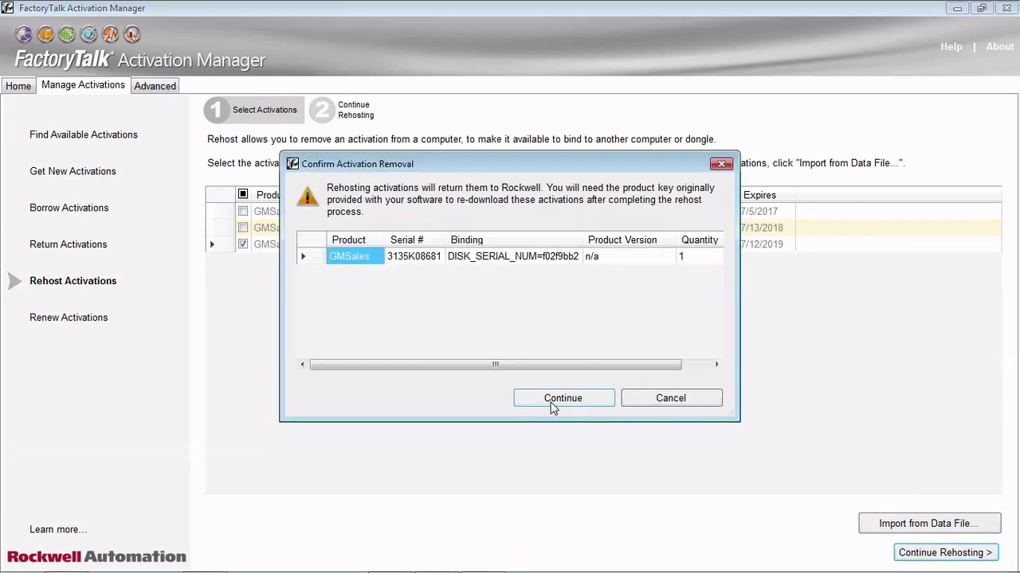
{"action": "left_click", "coordinate": [556, 404]}
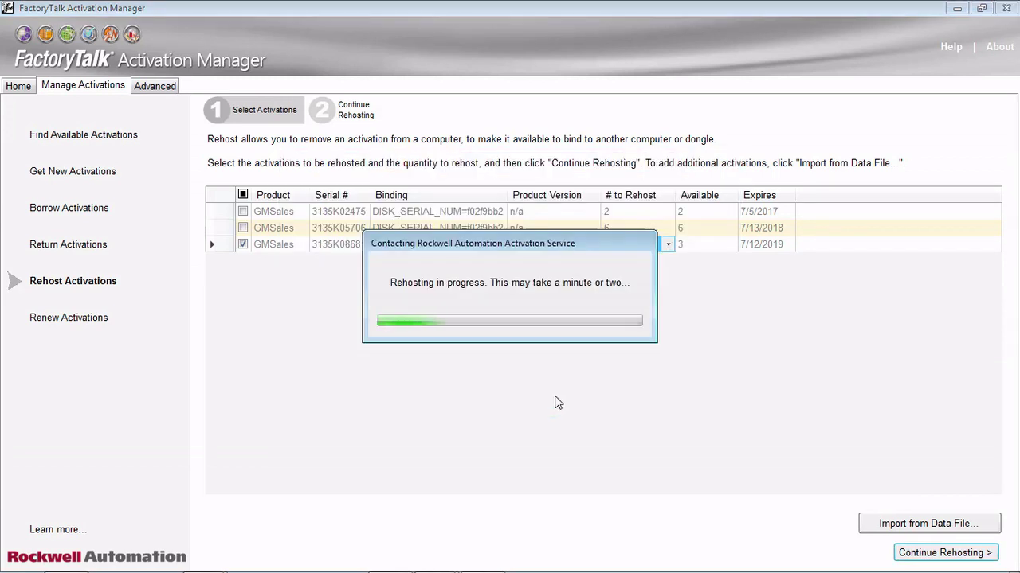